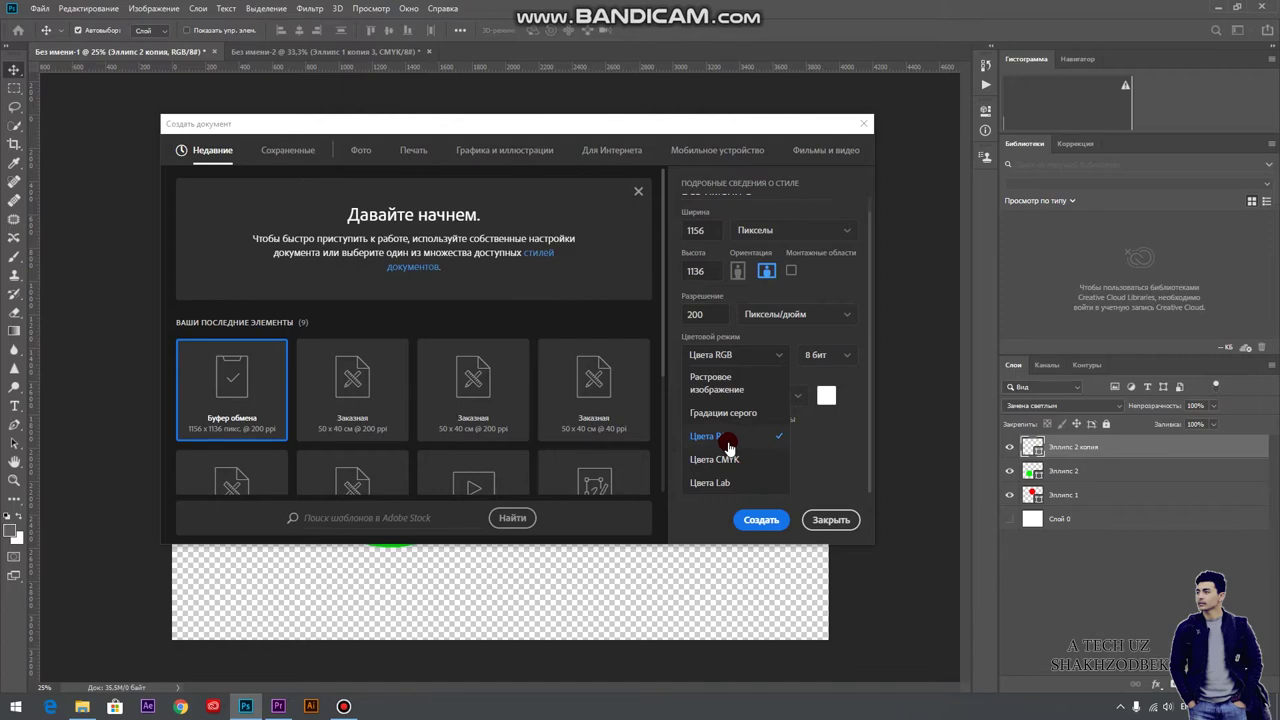
Step: Create two blank 1156 × 1136 px documents at 200 ppi, one in RGB and one in CMYK colour mode
{"action": "left_click", "coordinate": [761, 520]}
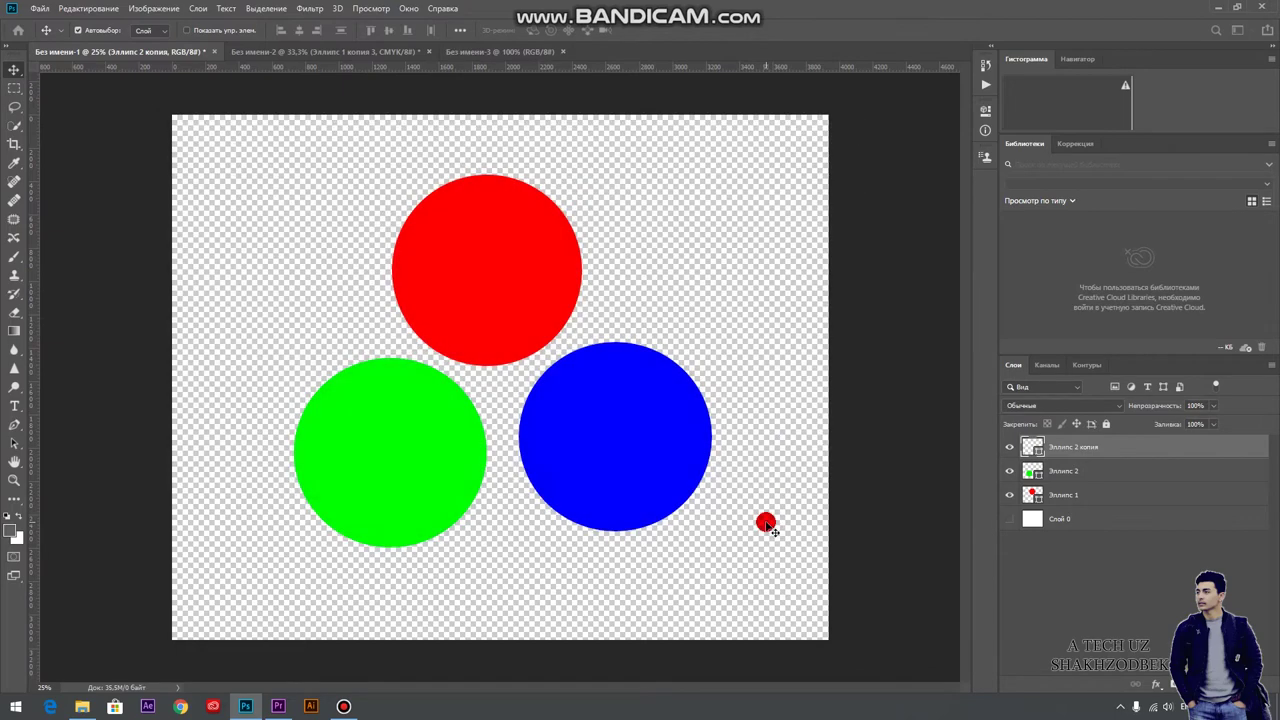
{"action": "left_click", "coordinate": [36, 9]}
{"action": "left_click", "coordinate": [50, 21]}
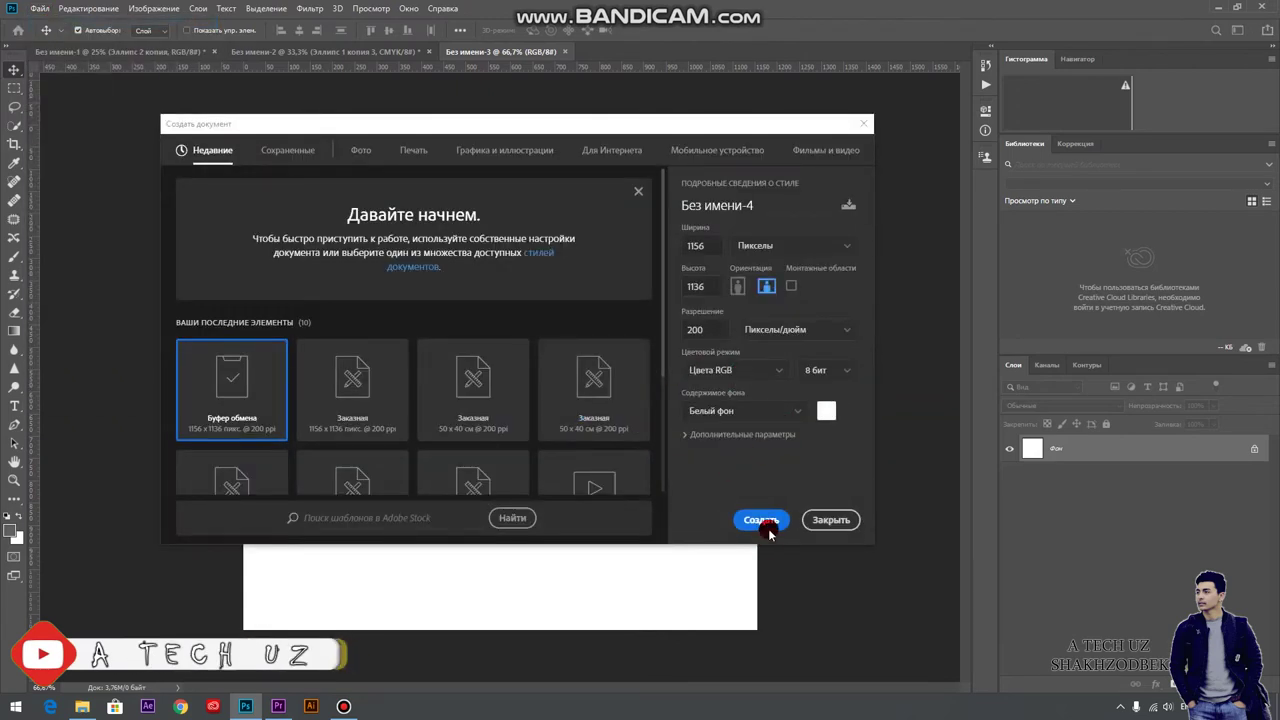
{"action": "left_click", "coordinate": [725, 370]}
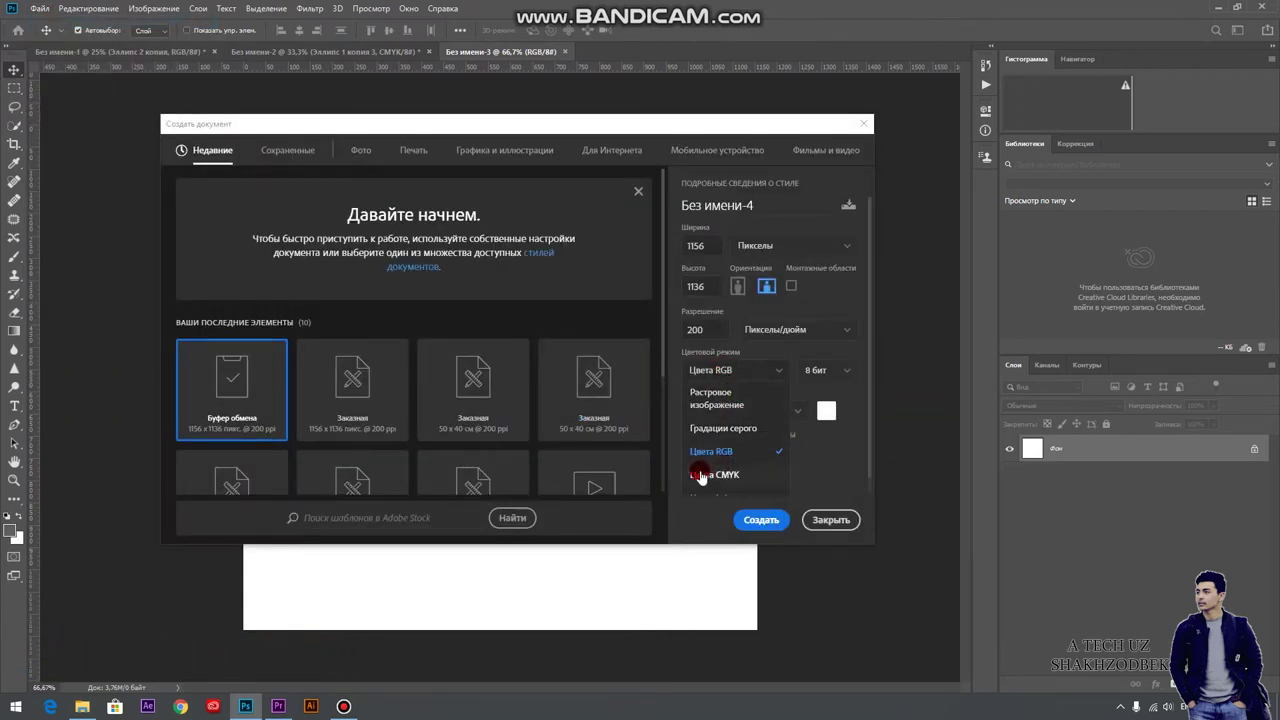
{"action": "left_click", "coordinate": [744, 487]}
{"action": "left_click", "coordinate": [757, 520]}
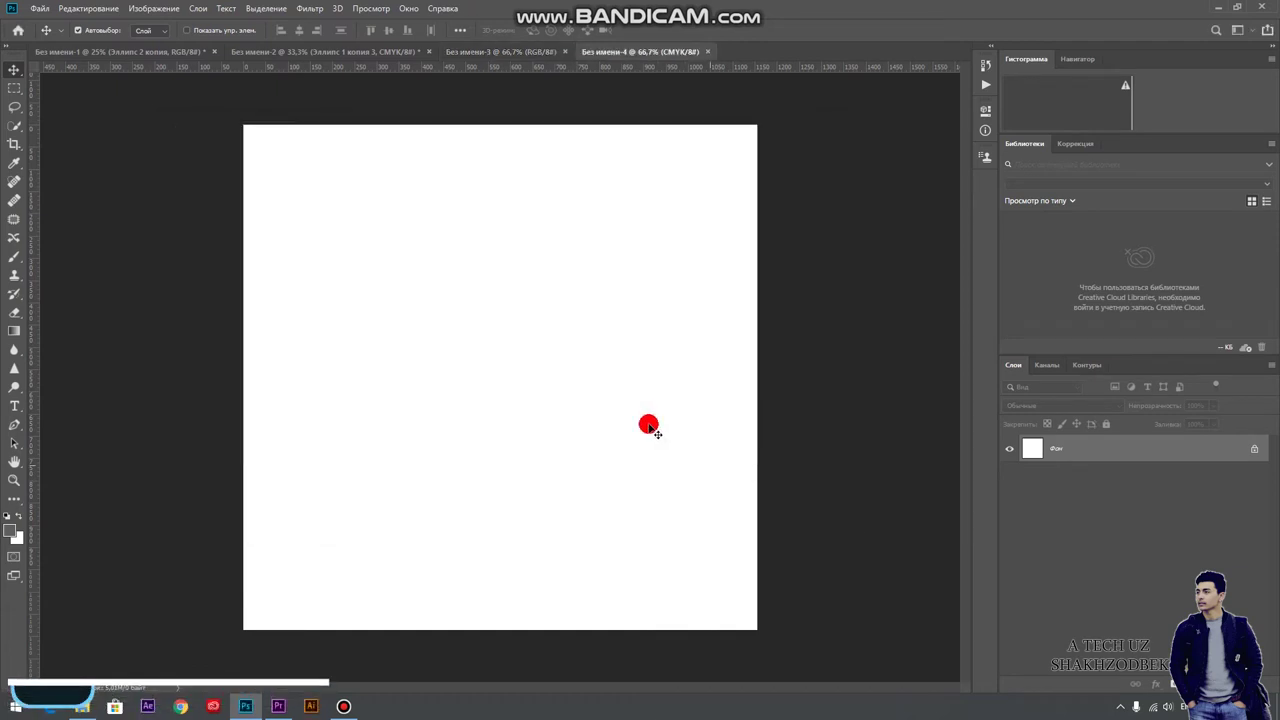
Step: Unlock the background layer in both the new CMYK document and the new RGB document
{"action": "left_click", "coordinate": [1253, 450]}
{"action": "left_click", "coordinate": [520, 51]}
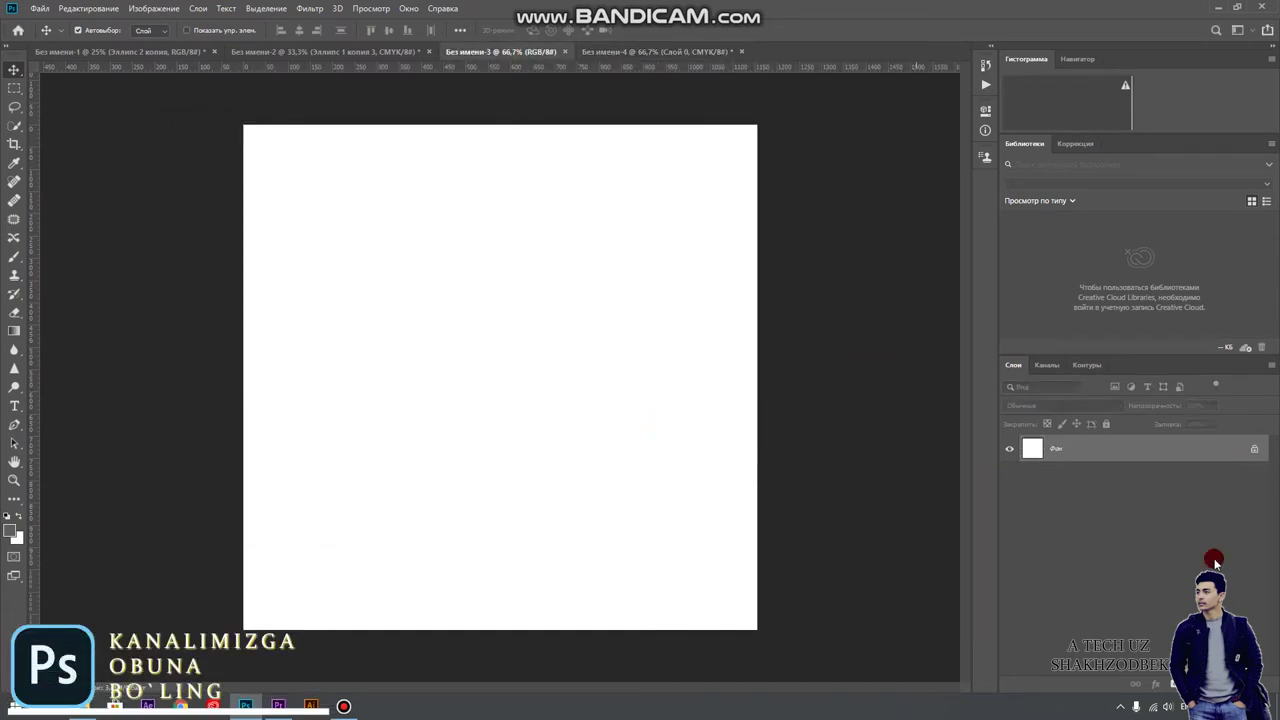
{"action": "left_click", "coordinate": [1258, 452]}
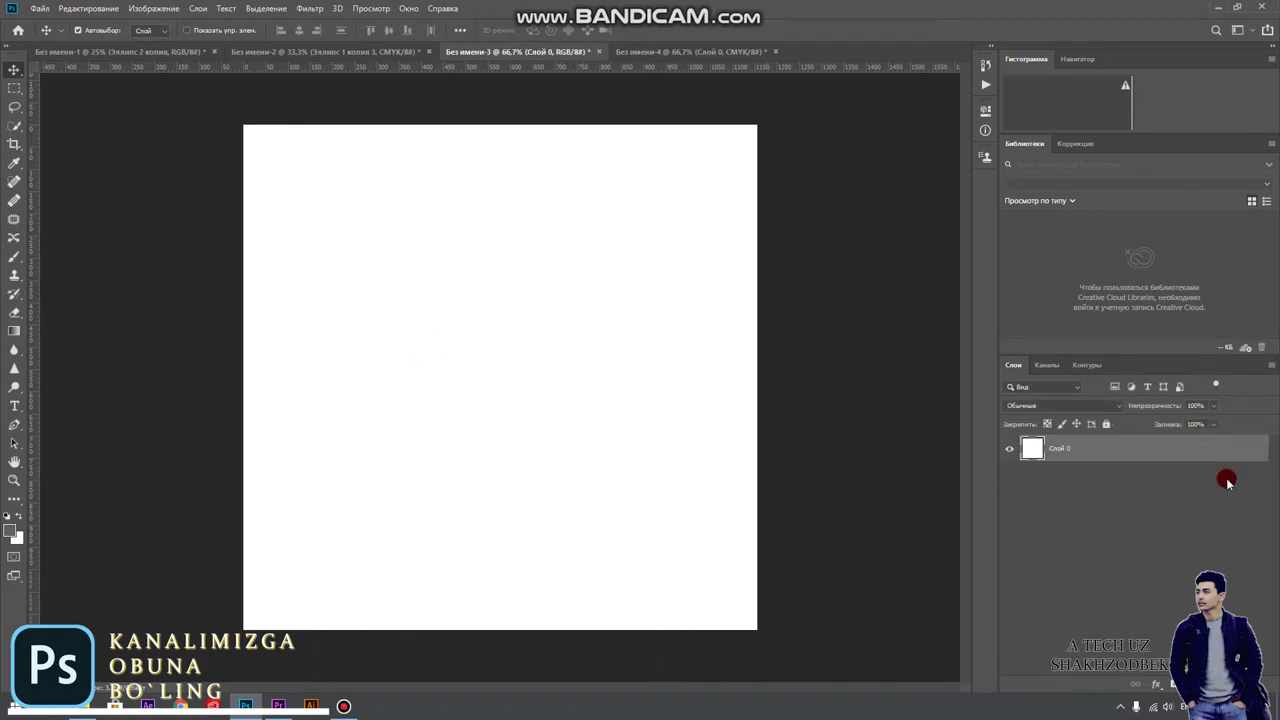
Step: Compare the RGB and CMYK circle documents, and spread the red, green and blue circles slightly farther apart in the RGB one
{"action": "left_click", "coordinate": [45, 51]}
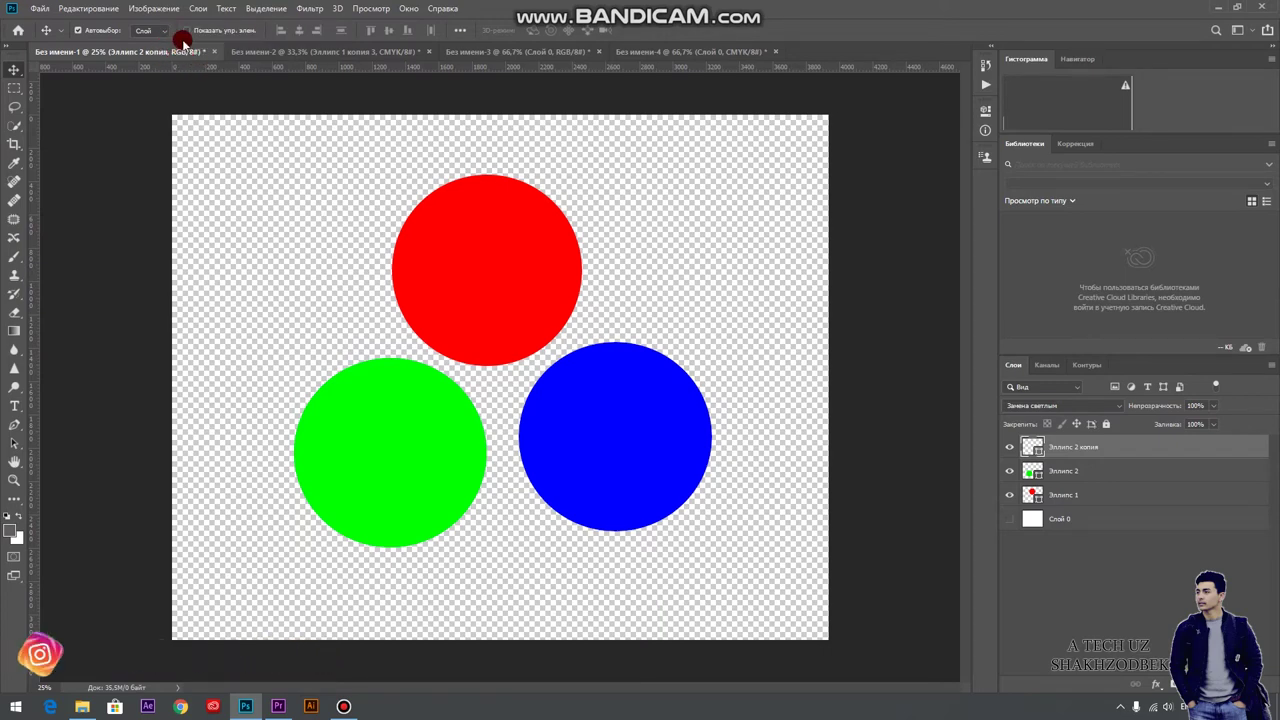
{"action": "left_click", "coordinate": [294, 52]}
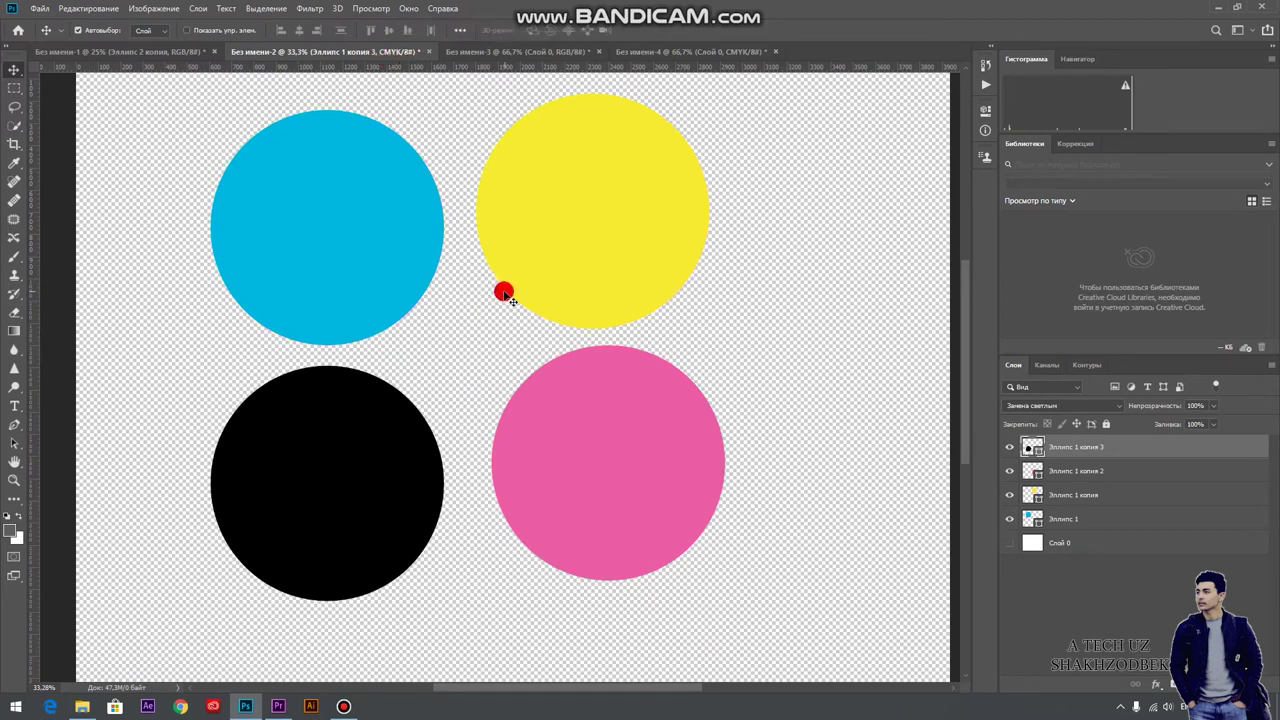
{"action": "left_click", "coordinate": [135, 52]}
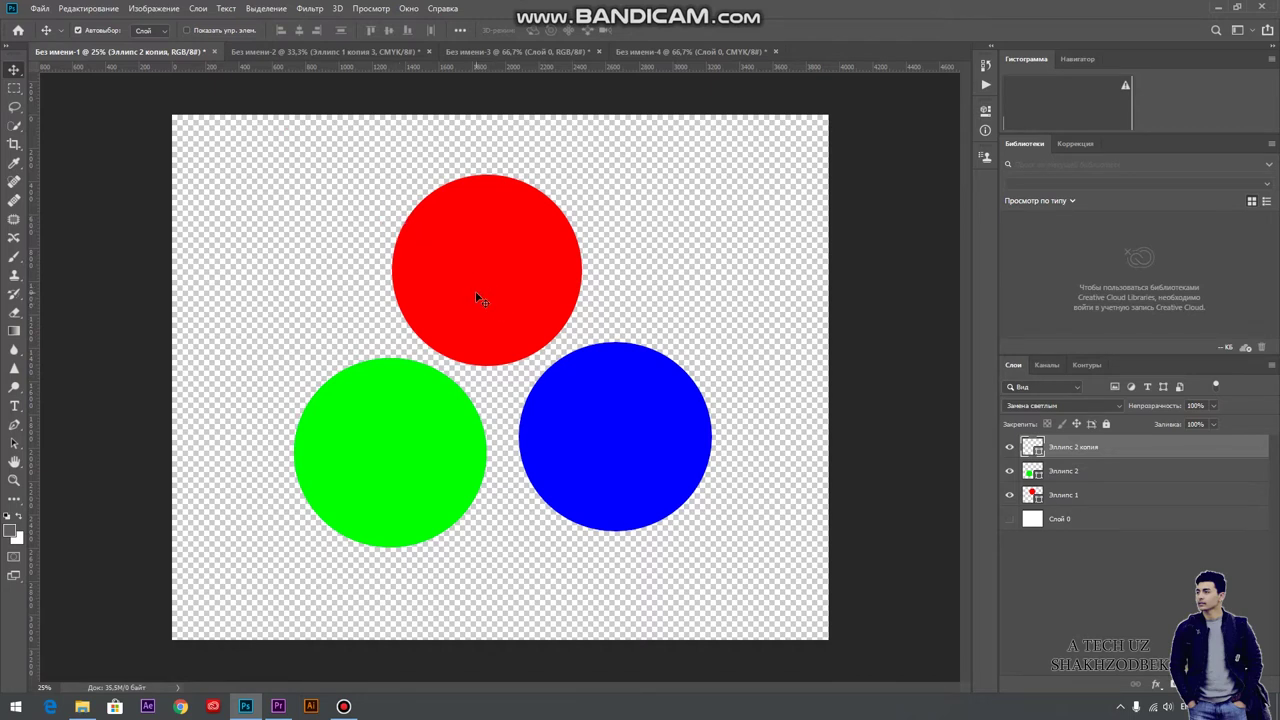
{"action": "left_click_drag", "start_coordinate": [430, 268], "coordinate": [430, 244]}
{"action": "left_click_drag", "start_coordinate": [392, 432], "coordinate": [370, 404]}
{"action": "mouse_move", "coordinate": [634, 430]}
{"action": "left_mouse_down"}
{"action": "mouse_move", "coordinate": [647, 394]}
{"action": "mouse_move", "coordinate": [641, 418]}
{"action": "left_mouse_up"}
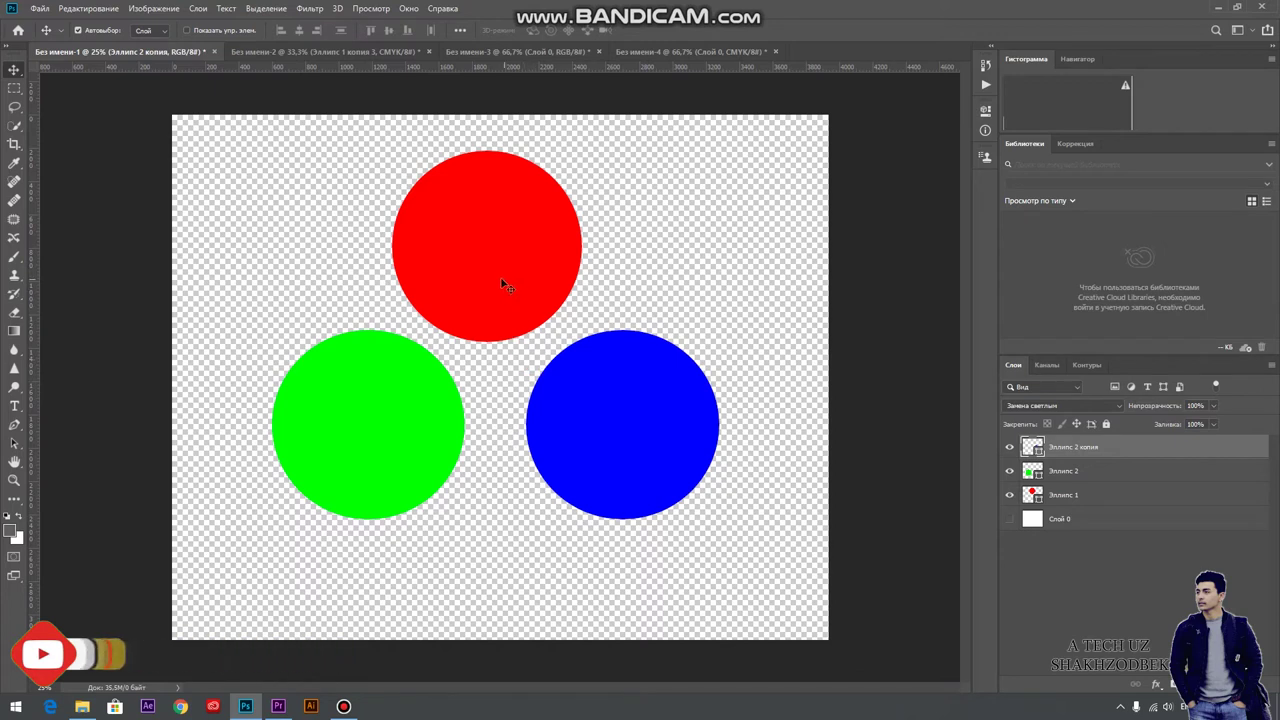
Step: Move the red, green and blue circles together until all three overlap in the middle
{"action": "left_click_drag", "start_coordinate": [477, 283], "coordinate": [475, 319]}
{"action": "left_click_drag", "start_coordinate": [379, 367], "coordinate": [402, 372]}
{"action": "left_click_drag", "start_coordinate": [588, 415], "coordinate": [598, 409]}
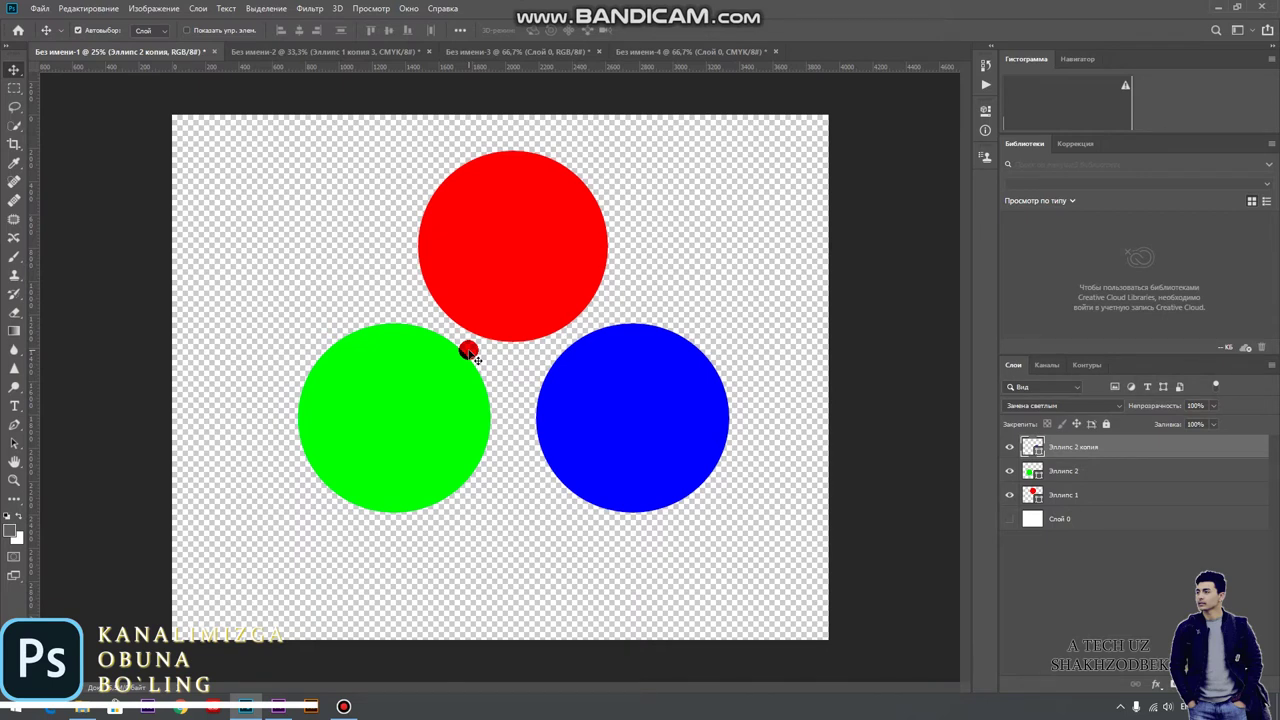
{"action": "left_click_drag", "start_coordinate": [477, 308], "coordinate": [440, 384]}
{"action": "left_click_drag", "start_coordinate": [562, 408], "coordinate": [429, 414]}
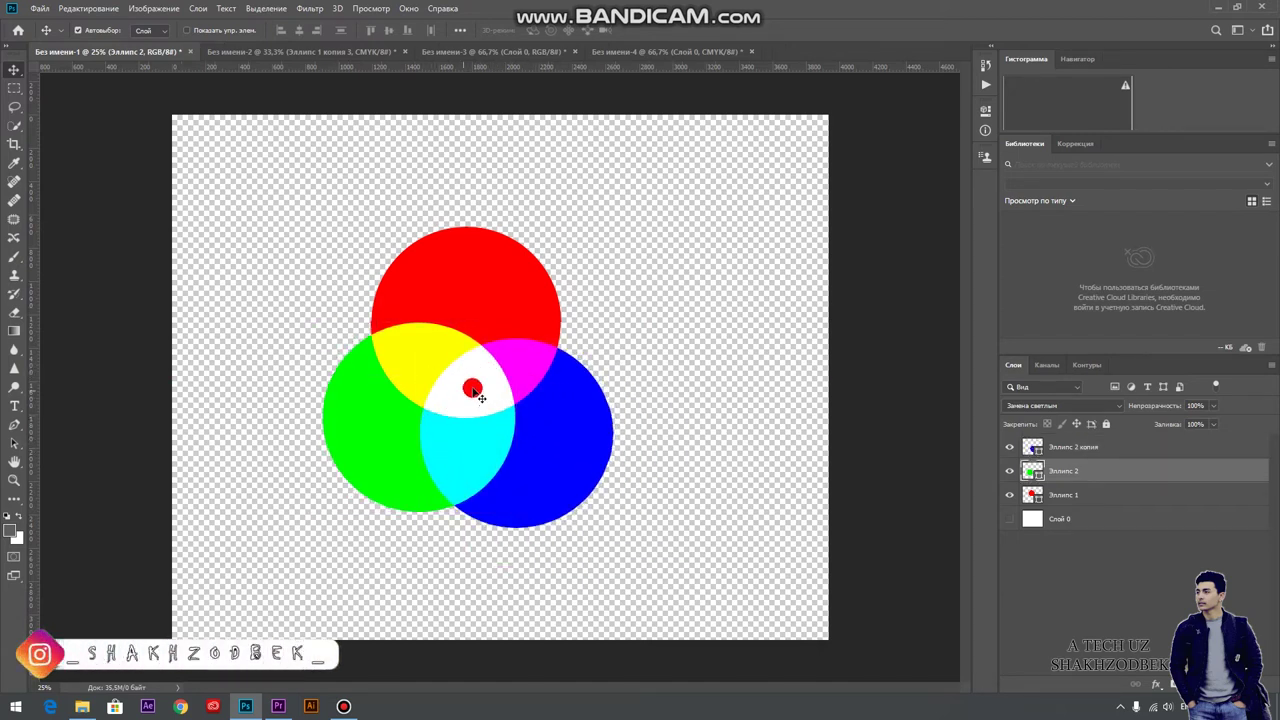
Step: Examine the mixed colours where the red, green and blue circles overlap
{"action": "left_click", "coordinate": [527, 360]}
{"action": "left_click", "coordinate": [429, 352]}
{"action": "left_click", "coordinate": [384, 437]}
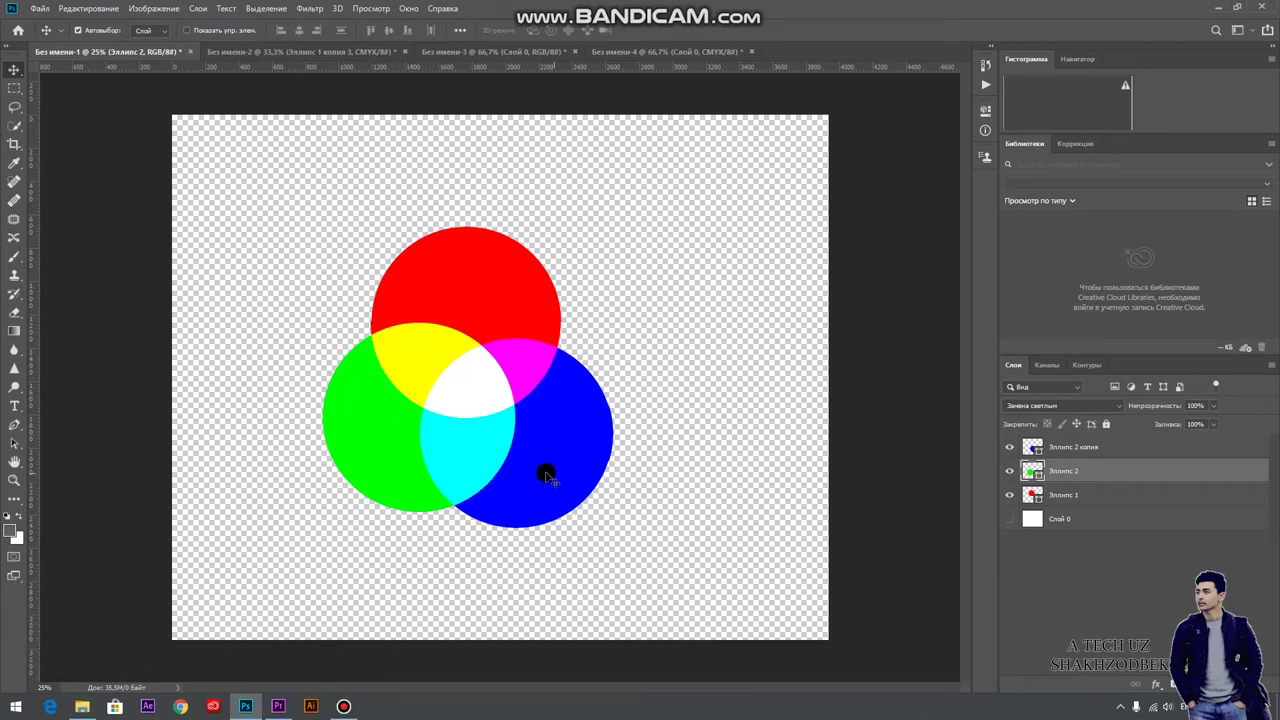
{"action": "left_click", "coordinate": [505, 392]}
{"action": "left_click", "coordinate": [533, 433]}
{"action": "left_click", "coordinate": [463, 403]}
{"action": "left_click", "coordinate": [399, 332]}
Step: In the CMYK circles document Без имени-2, move the cyan, yellow, magenta and black circles slightly farther apart
{"action": "left_click", "coordinate": [308, 51]}
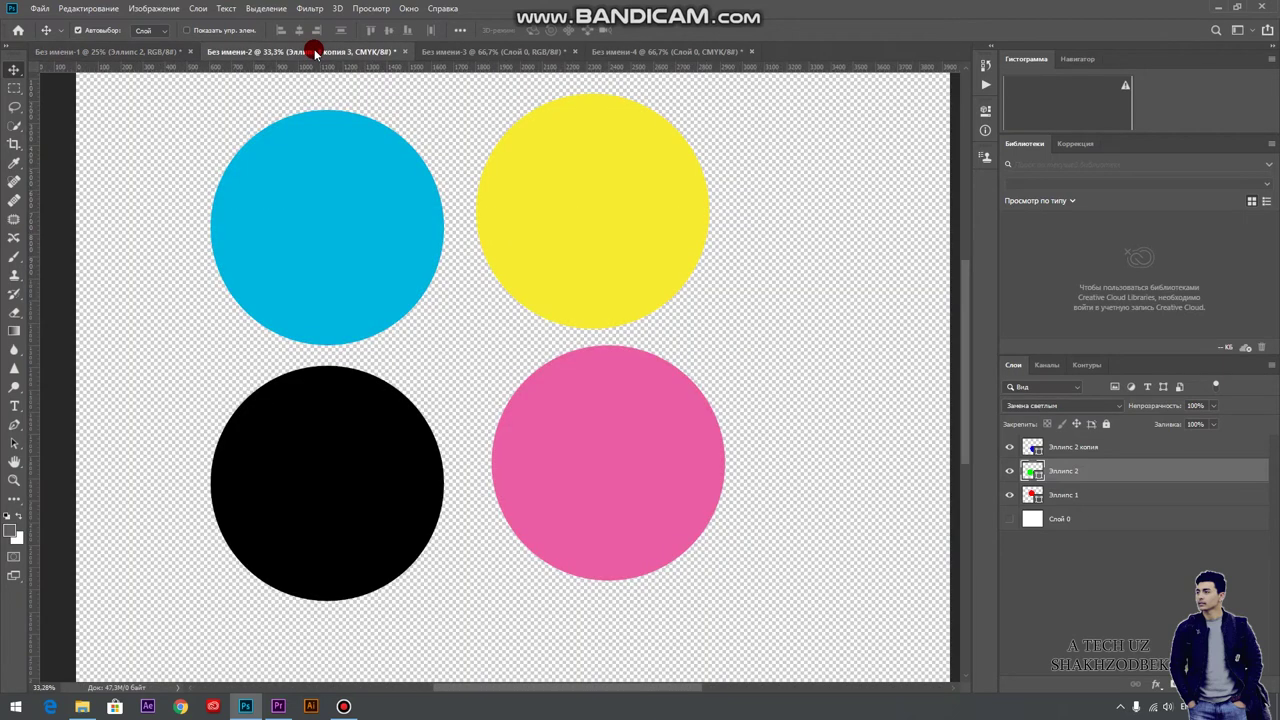
{"action": "left_click", "coordinate": [387, 318]}
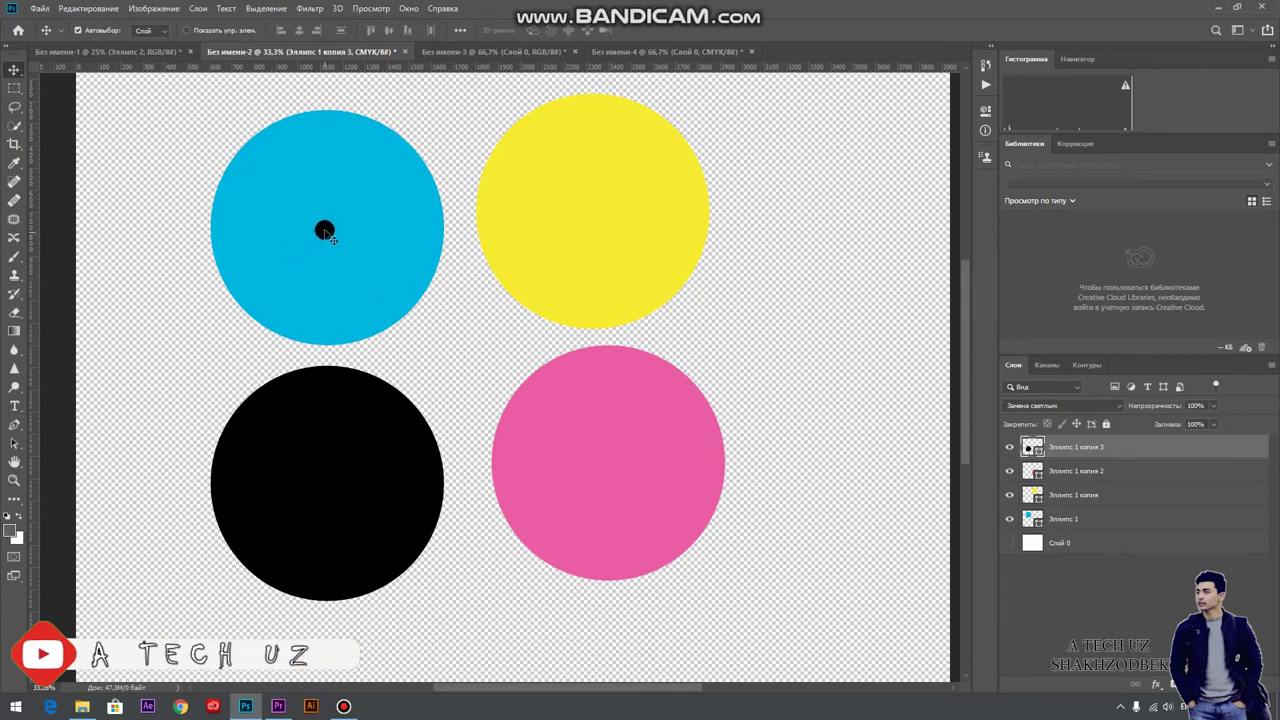
{"action": "left_click_drag", "start_coordinate": [323, 229], "coordinate": [422, 257]}
{"action": "left_click_drag", "start_coordinate": [566, 251], "coordinate": [580, 246]}
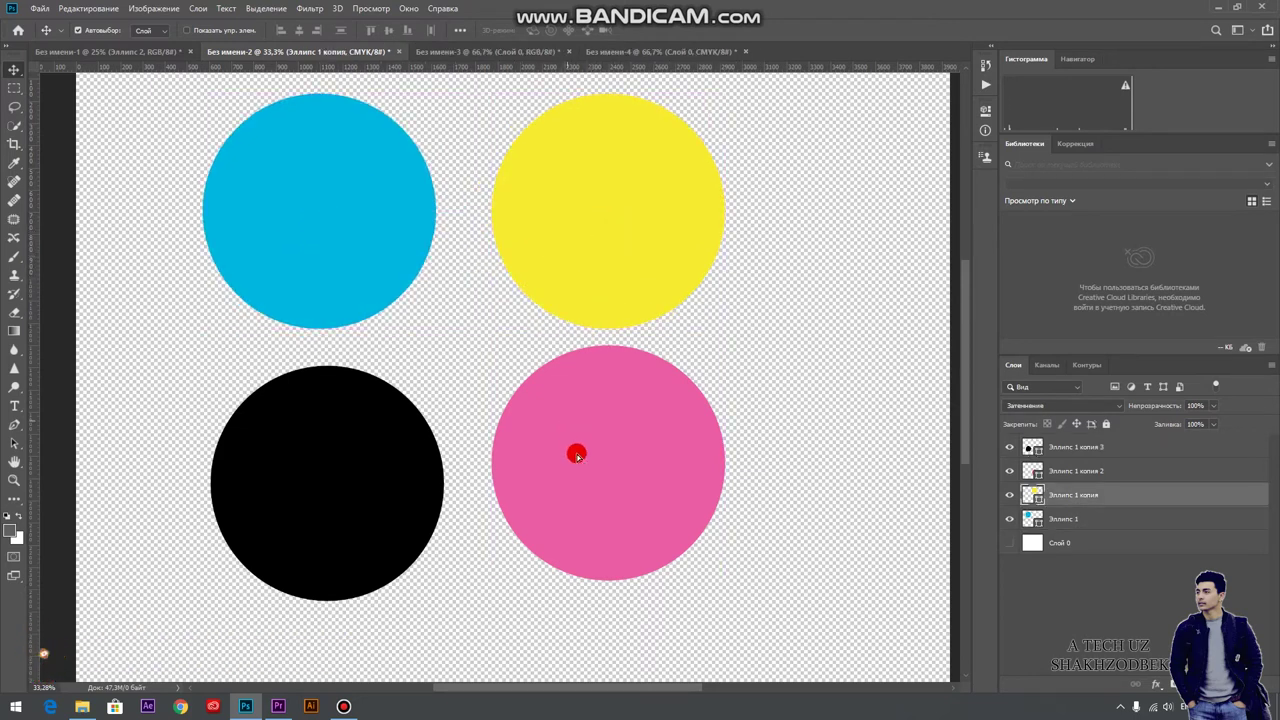
{"action": "left_click_drag", "start_coordinate": [571, 429], "coordinate": [578, 449]}
{"action": "left_click_drag", "start_coordinate": [597, 258], "coordinate": [597, 251]}
{"action": "left_click_drag", "start_coordinate": [383, 428], "coordinate": [365, 440]}
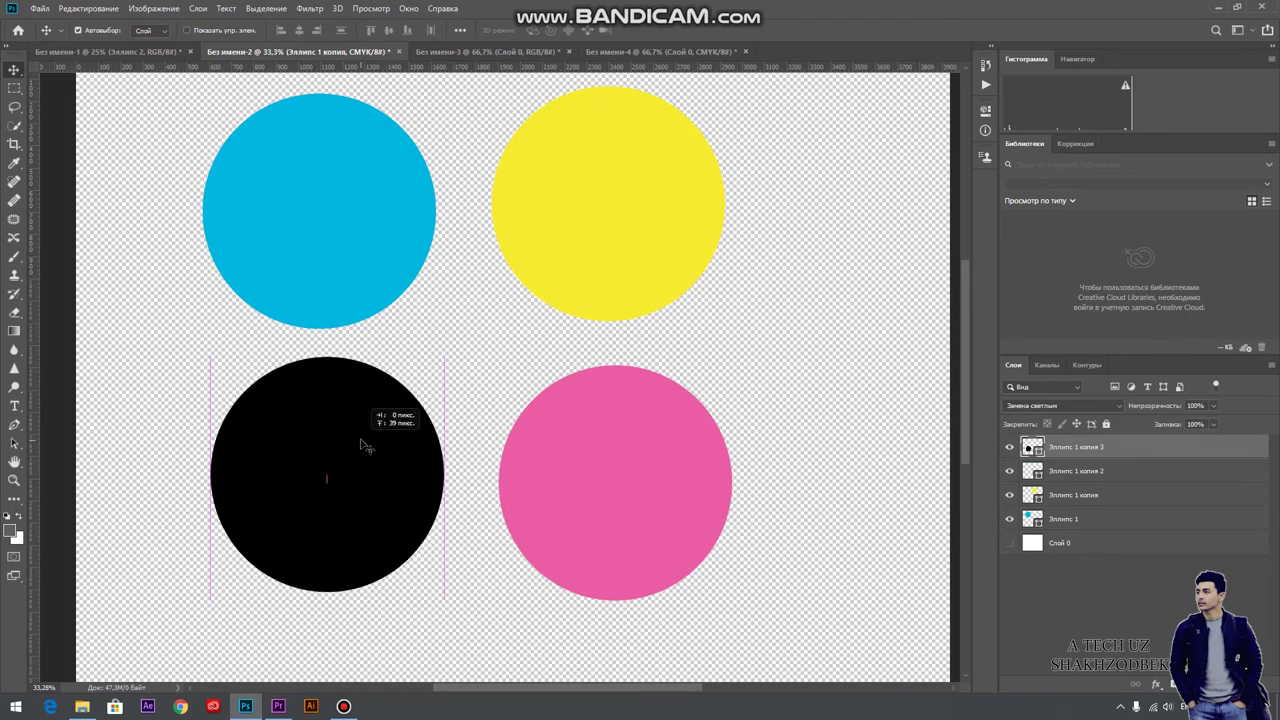
Step: Overlap the cyan and black circles and examine the colour of their intersection
{"action": "left_click_drag", "start_coordinate": [380, 303], "coordinate": [408, 335]}
{"action": "left_click_drag", "start_coordinate": [369, 477], "coordinate": [410, 400]}
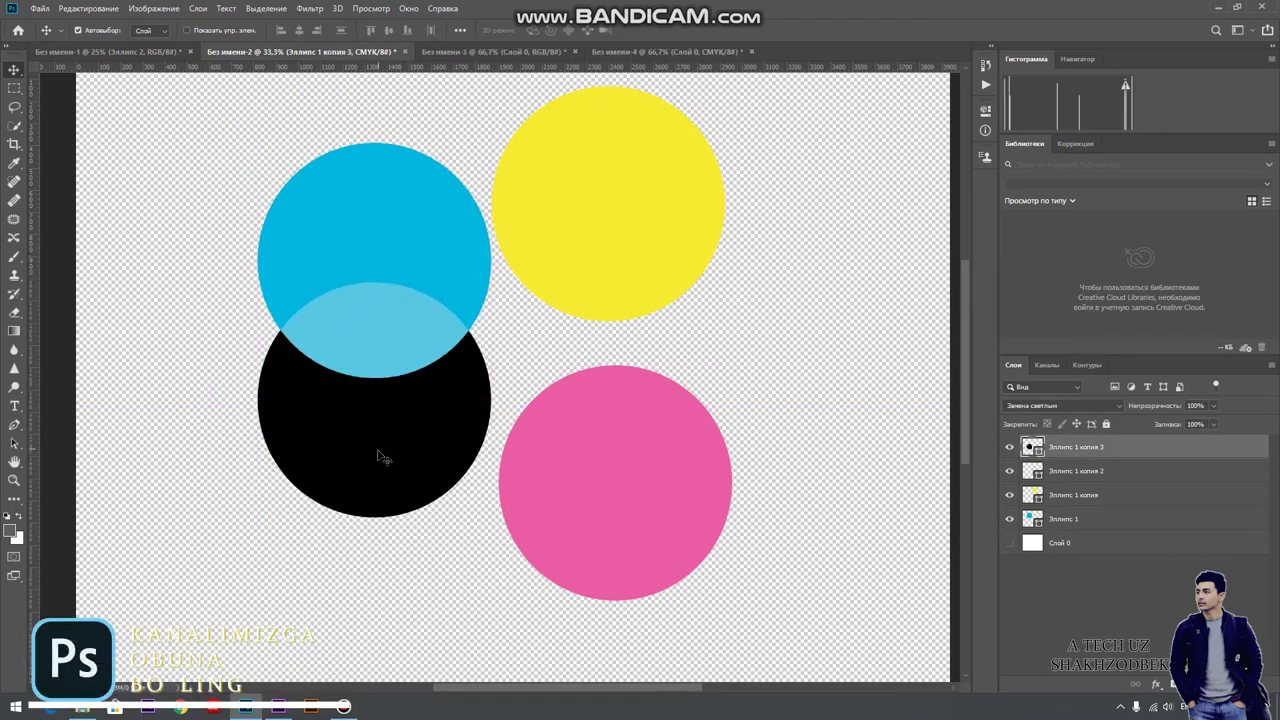
{"action": "left_click", "coordinate": [397, 310]}
{"action": "left_click", "coordinate": [374, 334]}
{"action": "left_click", "coordinate": [434, 314]}
Step: Overlap the yellow circle with the cyan one, and move the magenta circle over the black one and finally over the yellow one
{"action": "left_click", "coordinate": [600, 257]}
{"action": "left_click_drag", "start_coordinate": [600, 257], "coordinate": [516, 249]}
{"action": "left_click_drag", "start_coordinate": [614, 489], "coordinate": [523, 477]}
{"action": "left_click_drag", "start_coordinate": [425, 445], "coordinate": [425, 445]}
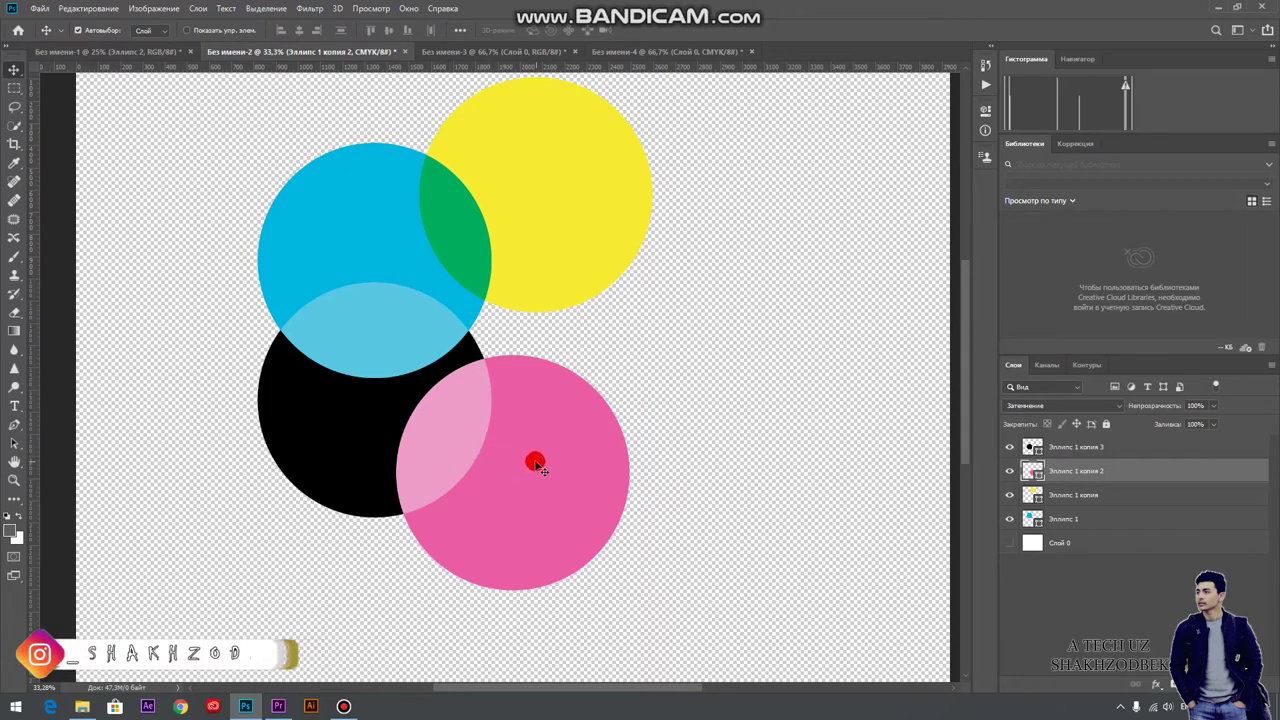
{"action": "left_click_drag", "start_coordinate": [534, 487], "coordinate": [660, 315]}
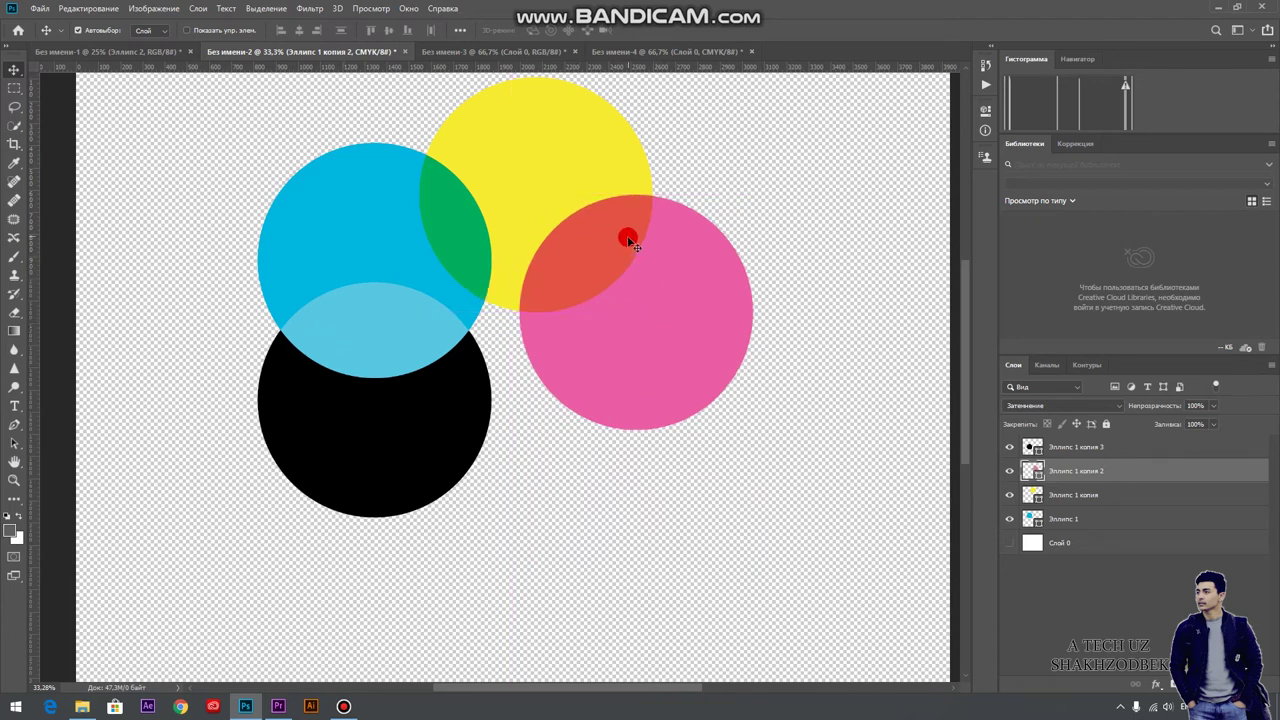
Step: Separate the magenta, yellow, cyan and black circles so that none of them overlap
{"action": "key", "text": "ctrl+minus"}
{"action": "left_click_drag", "start_coordinate": [572, 367], "coordinate": [566, 439]}
{"action": "left_click_drag", "start_coordinate": [557, 277], "coordinate": [565, 245]}
{"action": "left_click_drag", "start_coordinate": [403, 255], "coordinate": [391, 240]}
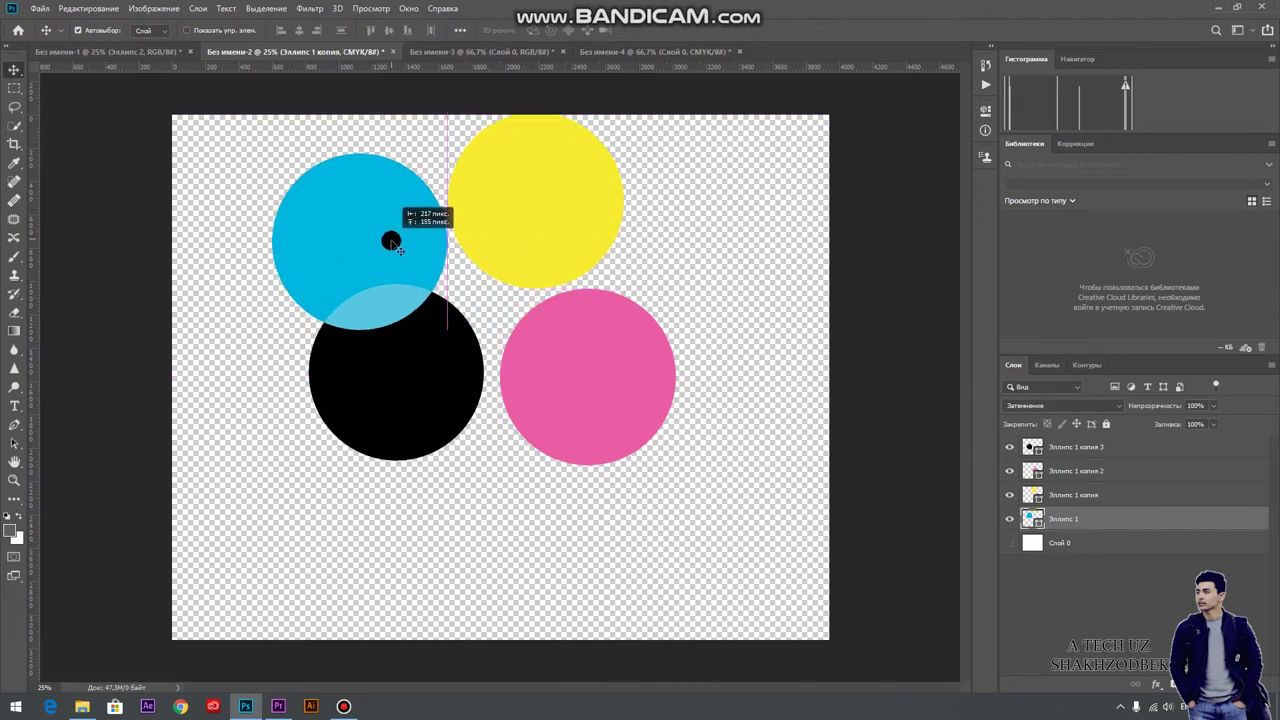
{"action": "left_click_drag", "start_coordinate": [409, 406], "coordinate": [414, 461]}
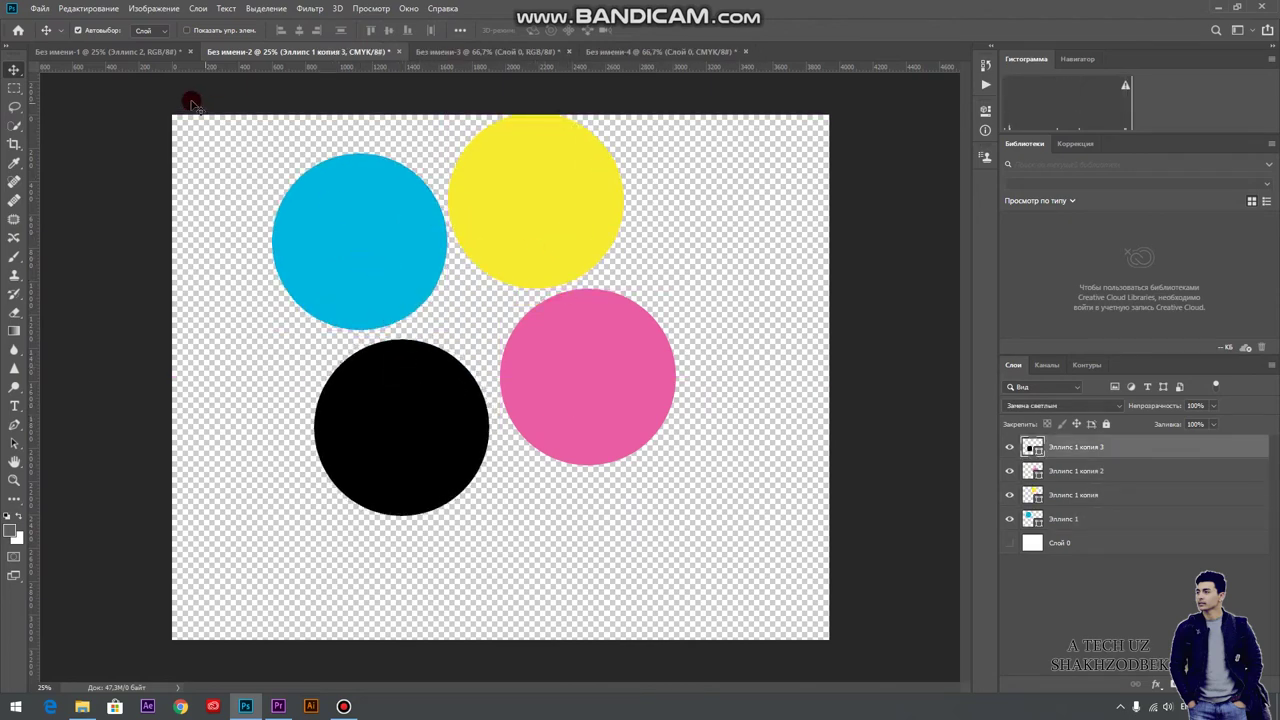
Step: In the RGB circles document Без имени-1, pull the green, red and blue circles apart so that none overlap
{"action": "left_click", "coordinate": [138, 57]}
{"action": "left_click", "coordinate": [474, 409]}
{"action": "left_click_drag", "start_coordinate": [374, 440], "coordinate": [315, 478]}
{"action": "left_click_drag", "start_coordinate": [466, 266], "coordinate": [466, 188]}
{"action": "left_click_drag", "start_coordinate": [518, 366], "coordinate": [584, 404]}
{"action": "left_click", "coordinate": [374, 431]}
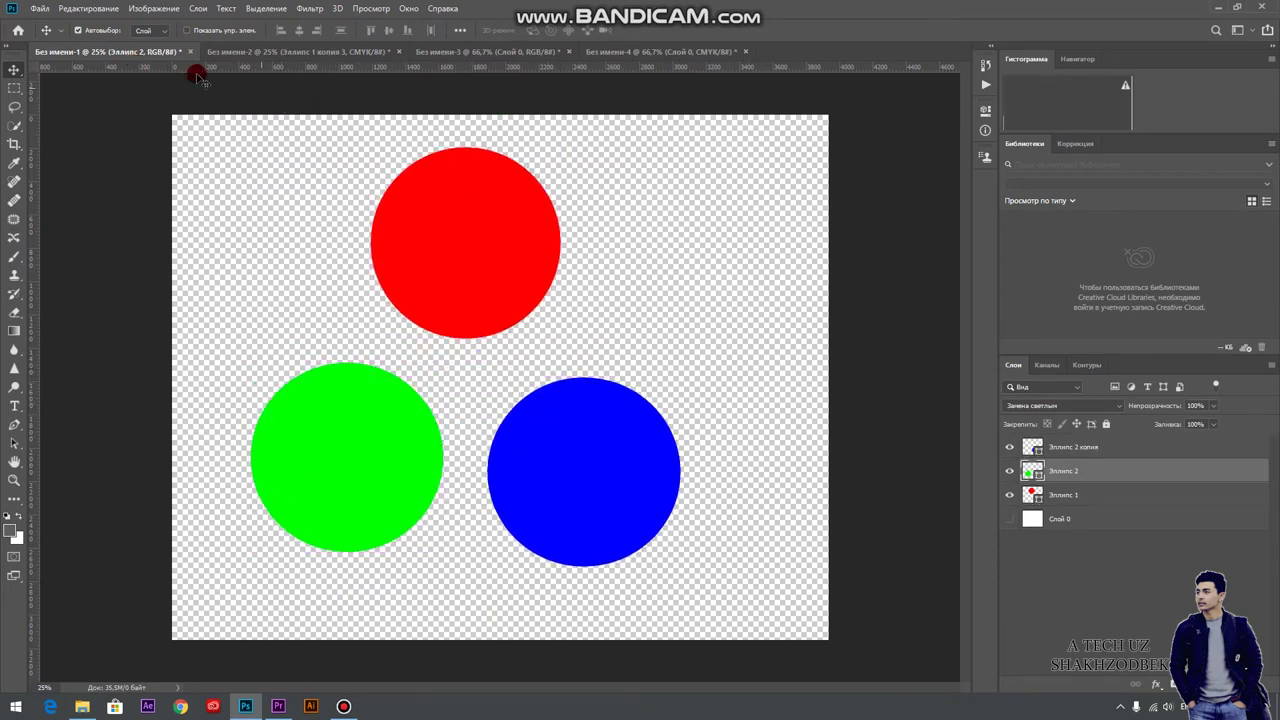
Step: Float the RGB circles document and dock it again, and switch to the blank CMYK document Без имени-4
{"action": "left_click_drag", "start_coordinate": [113, 65], "coordinate": [115, 110]}
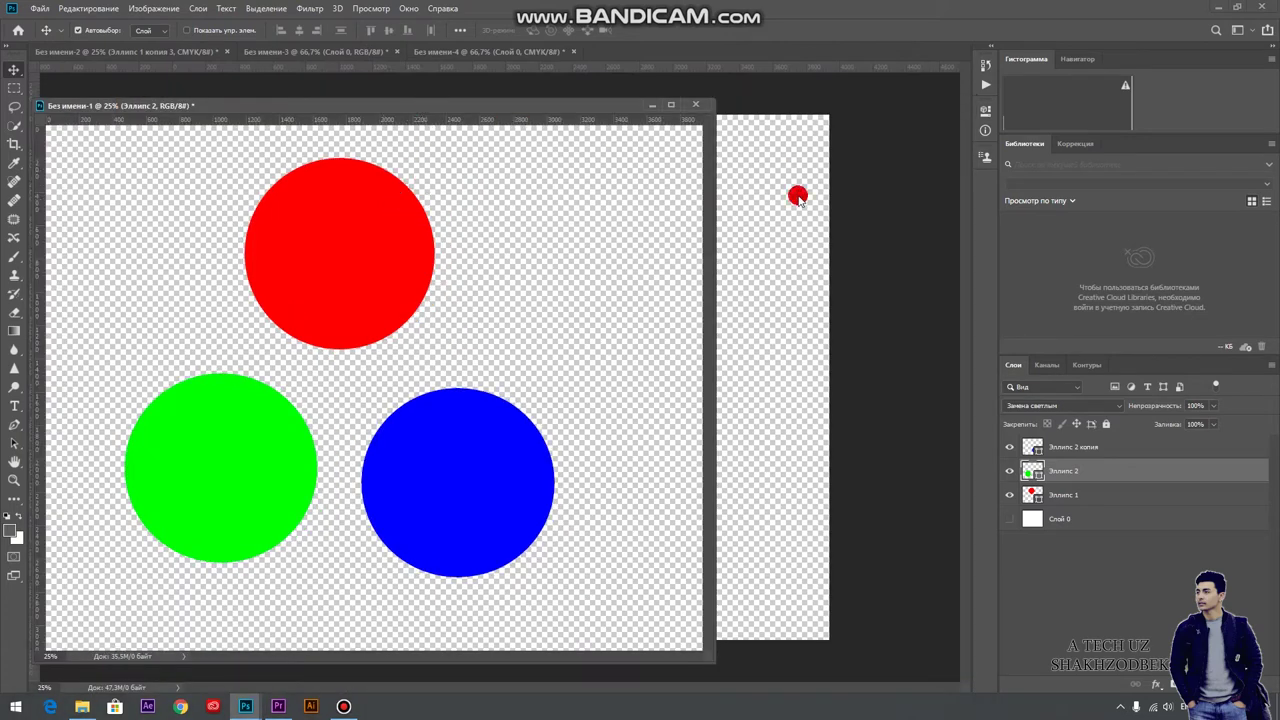
{"action": "left_click_drag", "start_coordinate": [713, 210], "coordinate": [623, 230]}
{"action": "left_click", "coordinate": [336, 51]}
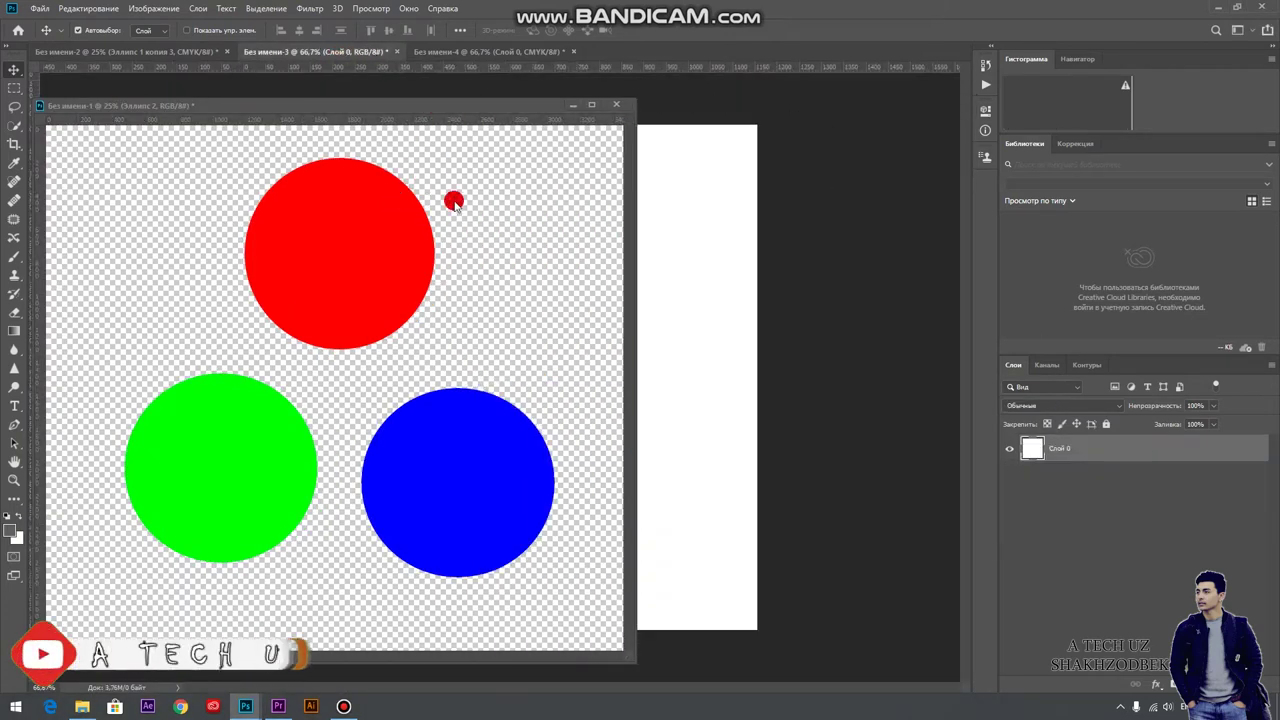
{"action": "left_click_drag", "start_coordinate": [497, 85], "coordinate": [369, 63]}
{"action": "left_click", "coordinate": [466, 50]}
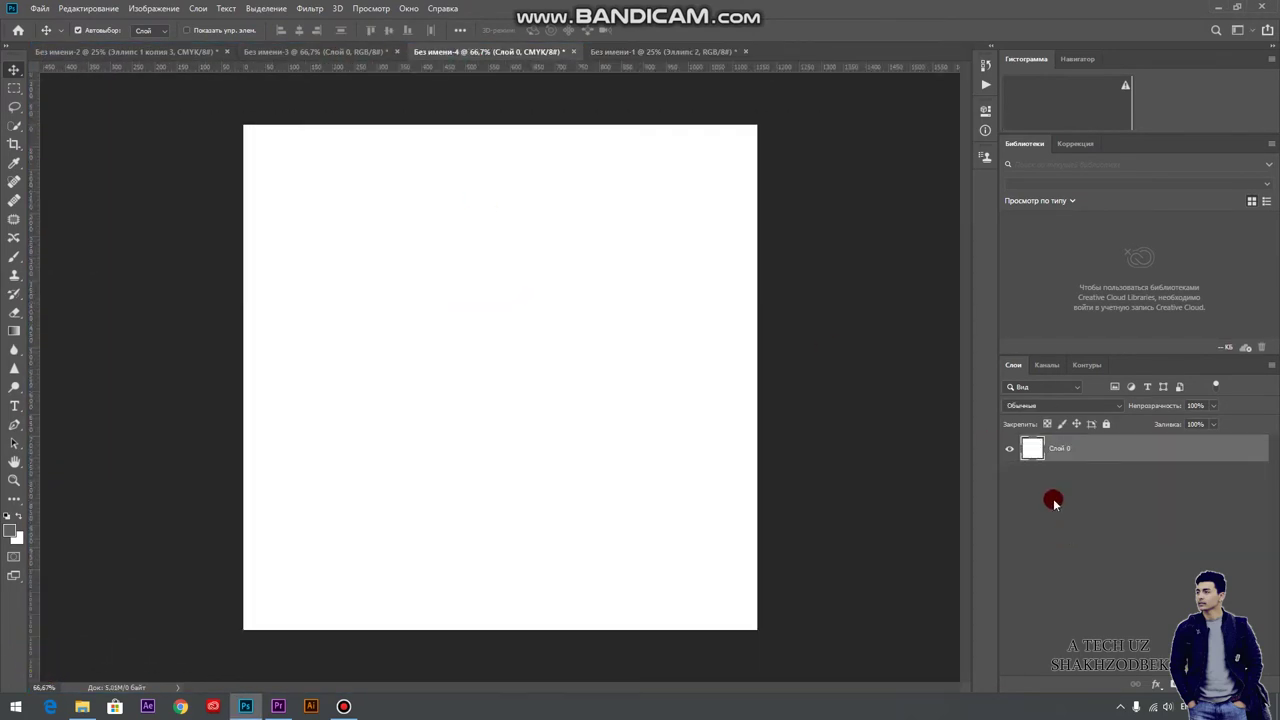
Step: Hide the white layer Слой 0, try to paint on it with the Brush tool, and show the layer again
{"action": "left_click", "coordinate": [1007, 451]}
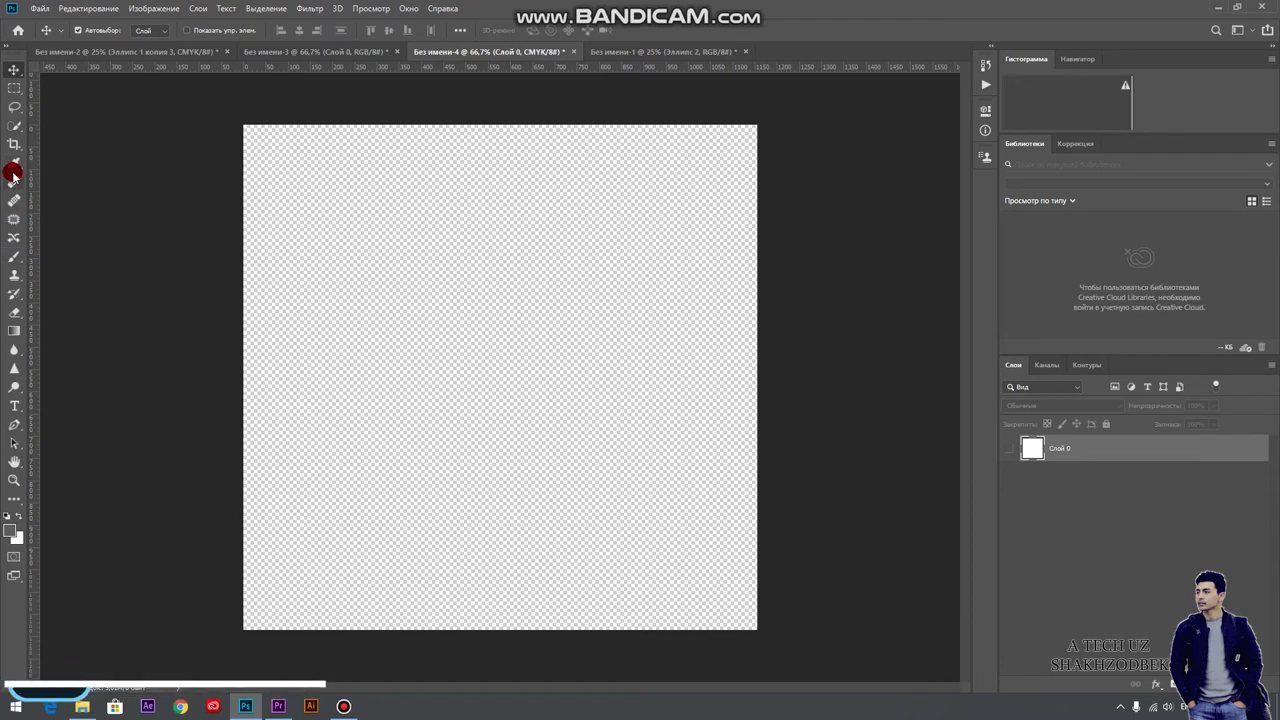
{"action": "left_click", "coordinate": [12, 254]}
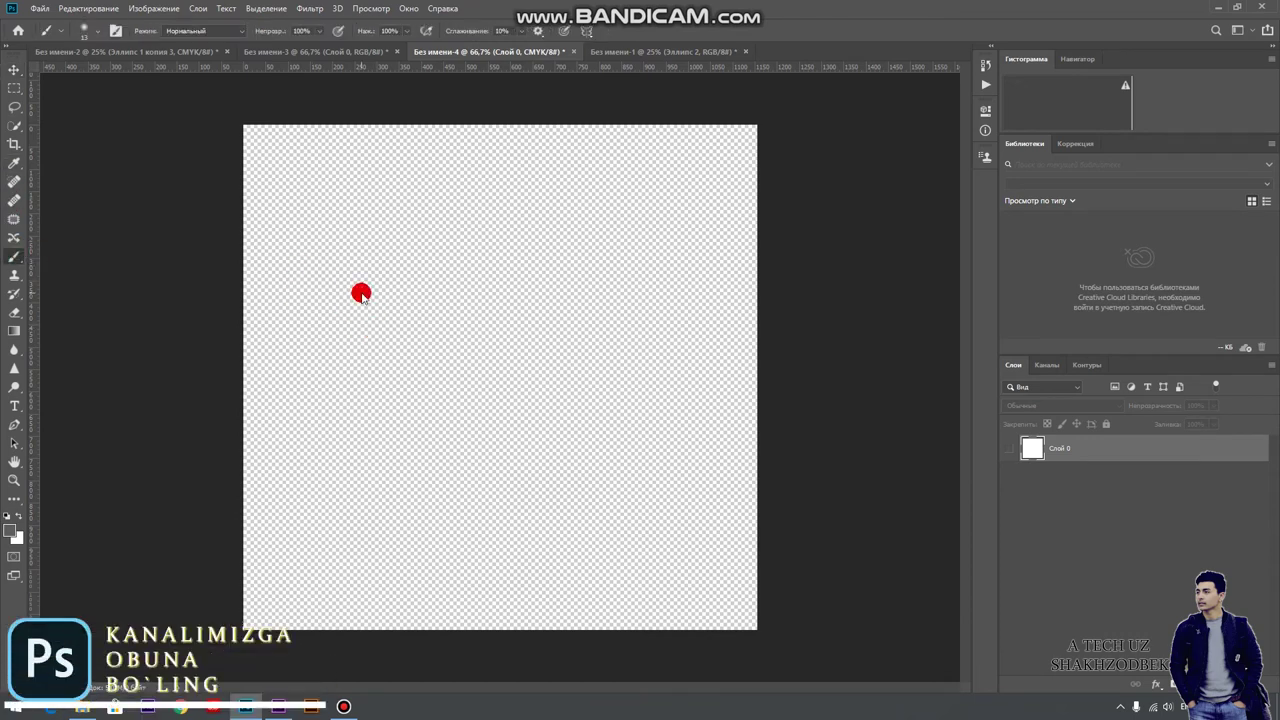
{"action": "left_click", "coordinate": [361, 294]}
{"action": "left_click", "coordinate": [609, 268]}
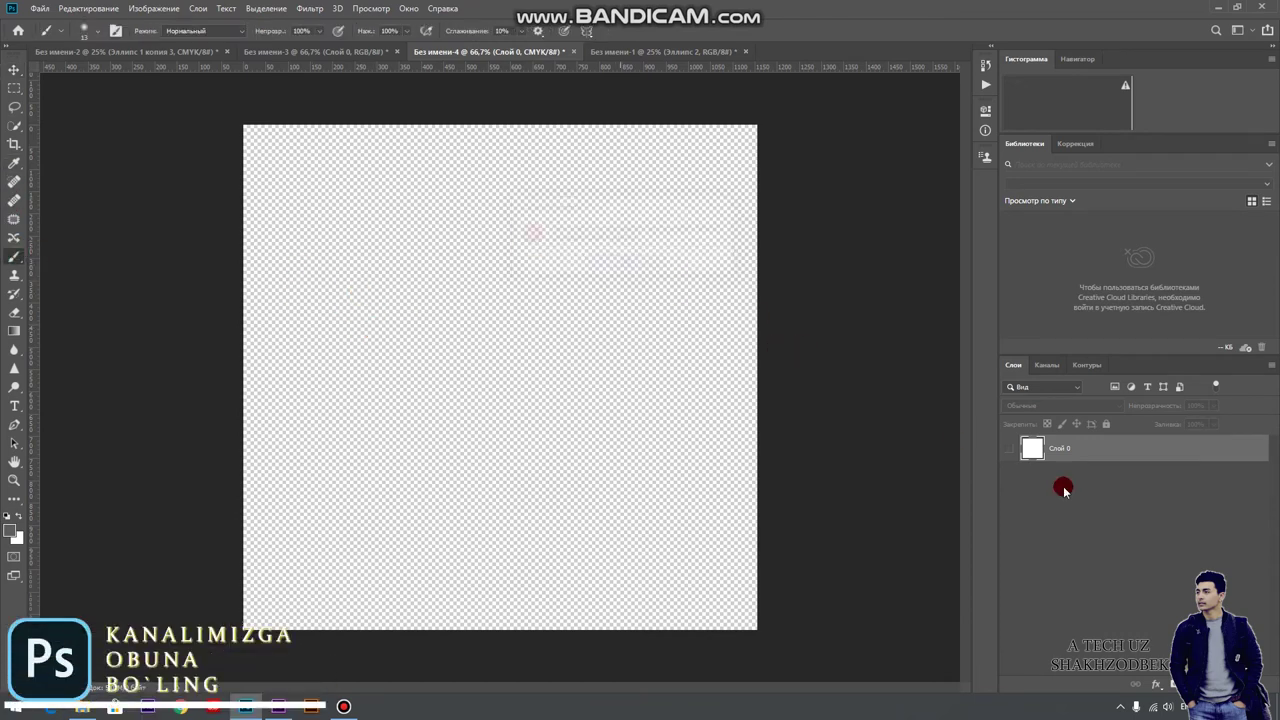
{"action": "left_click", "coordinate": [1010, 449]}
Step: Set the brush size to 228 px
{"action": "right_click", "coordinate": [346, 368]}
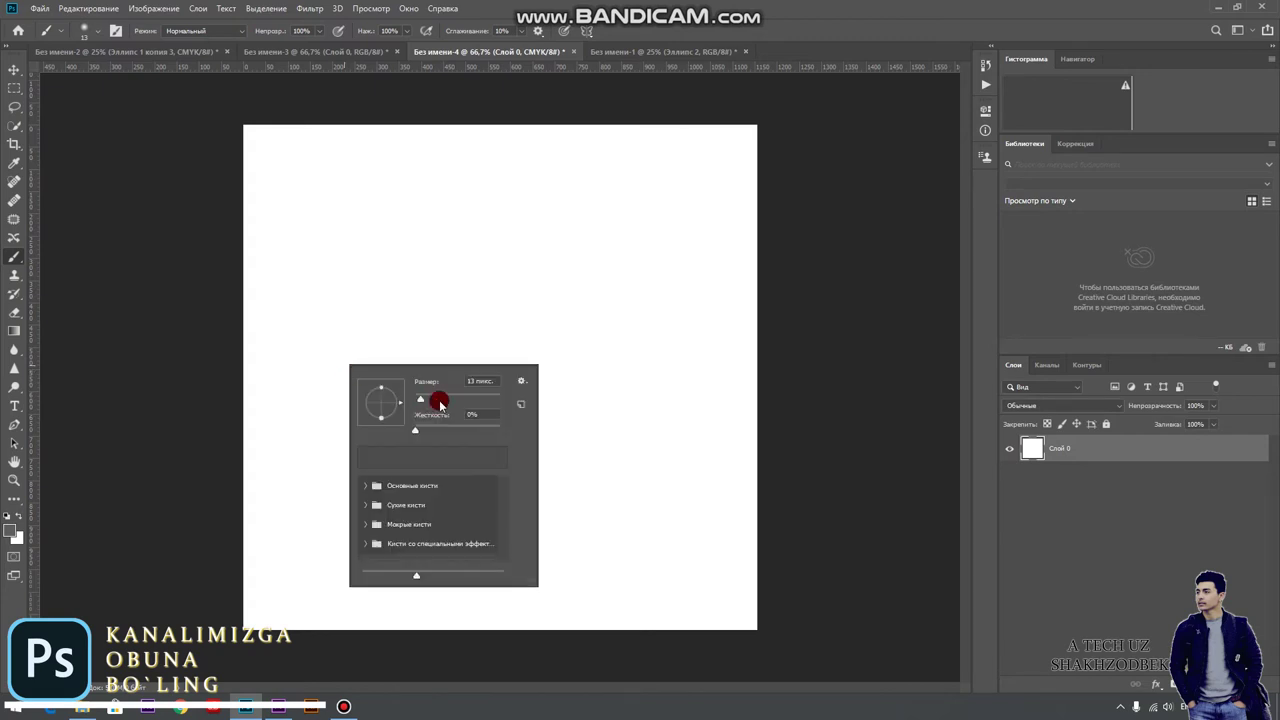
{"action": "left_click_drag", "start_coordinate": [440, 404], "coordinate": [480, 400]}
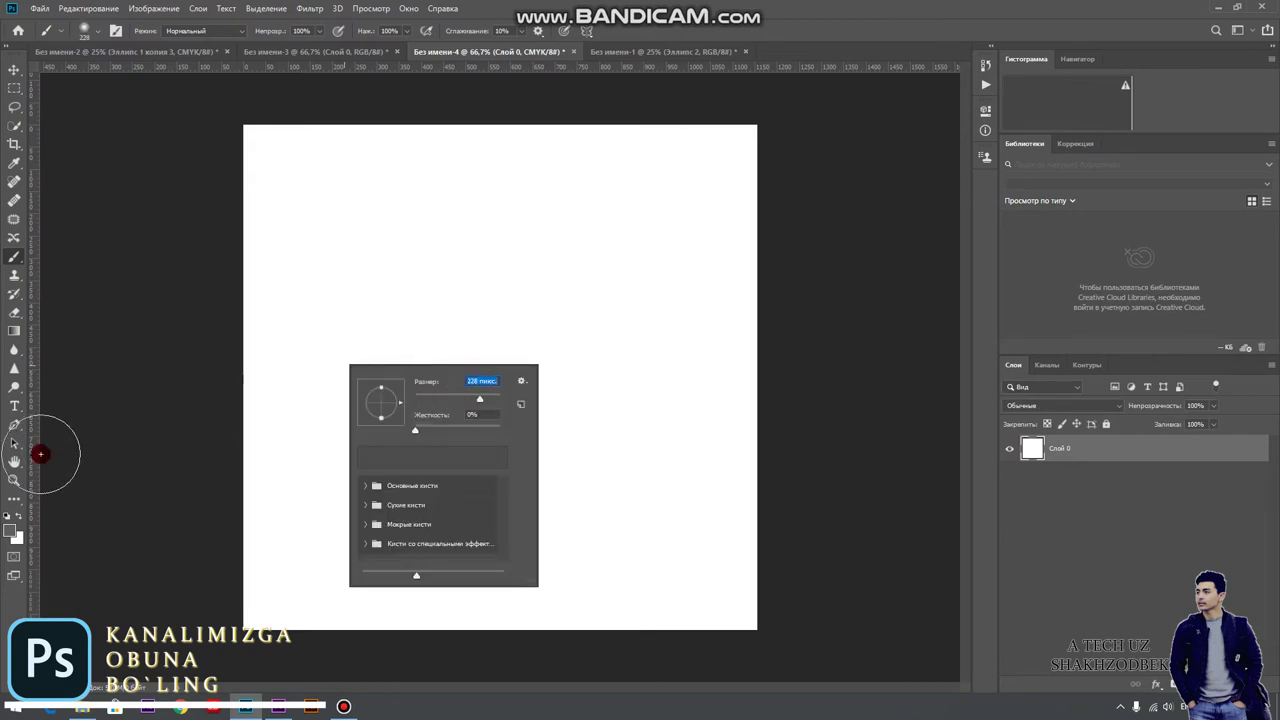
{"action": "left_click", "coordinate": [12, 498]}
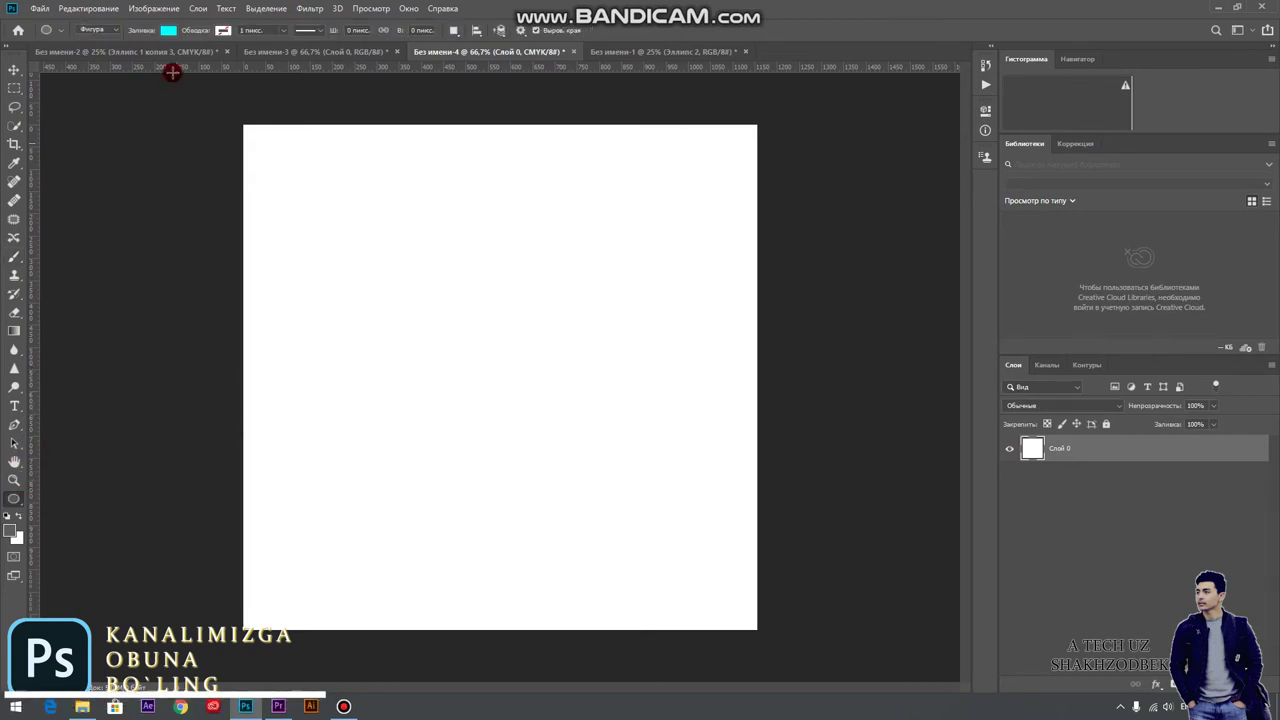
{"action": "left_click", "coordinate": [168, 30]}
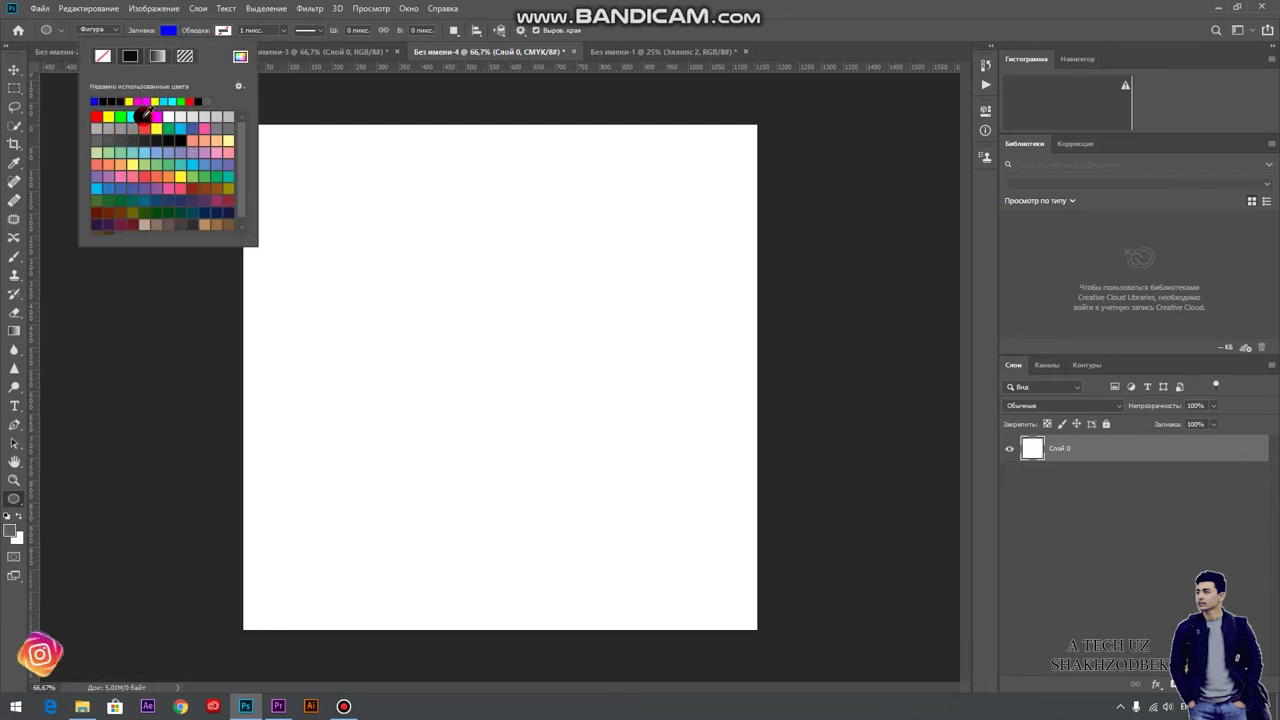
{"action": "left_click", "coordinate": [13, 69]}
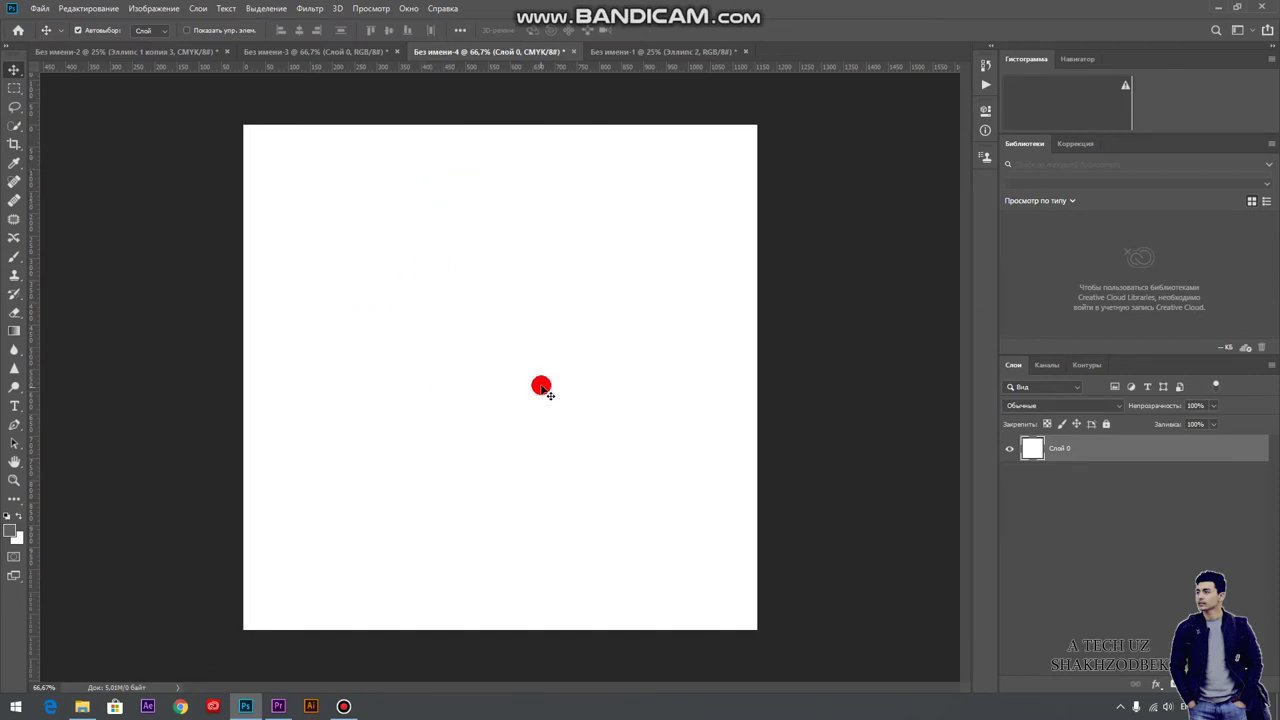
{"action": "left_click", "coordinate": [12, 254]}
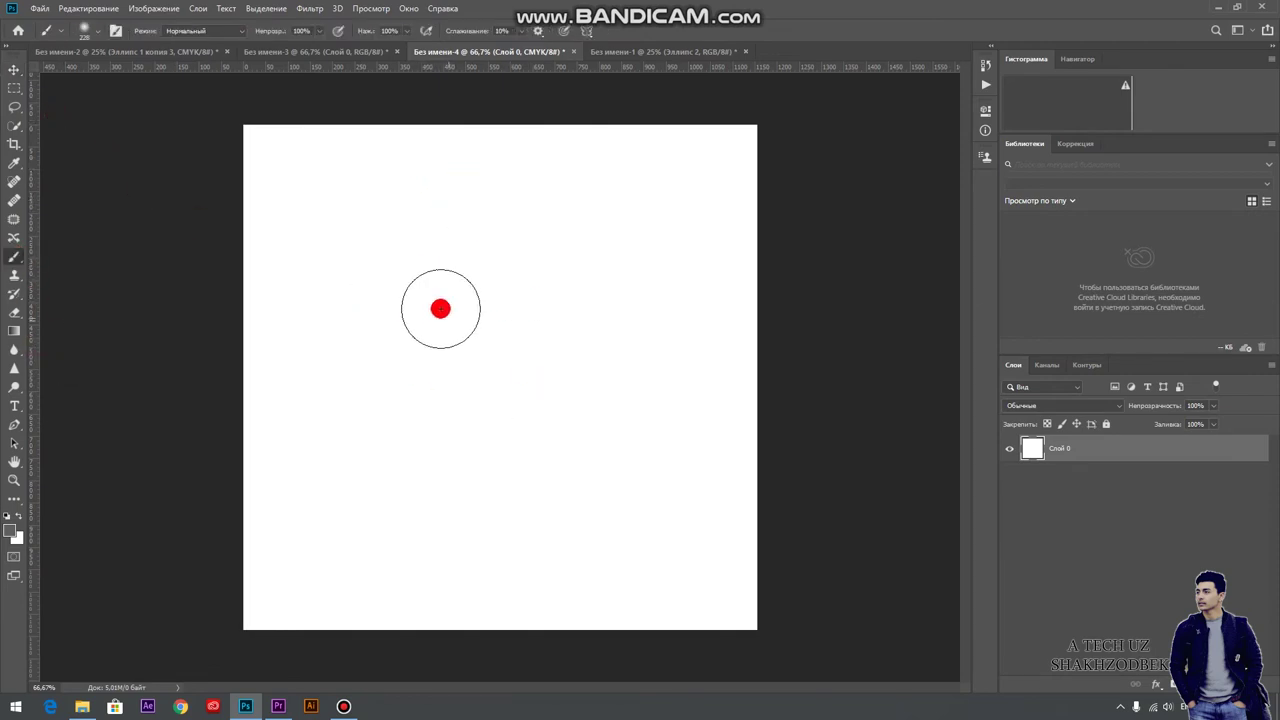
Step: Set the brush size to 448 px and choose the hard round brush Жесткая круглая from the Основные кисти group
{"action": "right_click", "coordinate": [410, 331]}
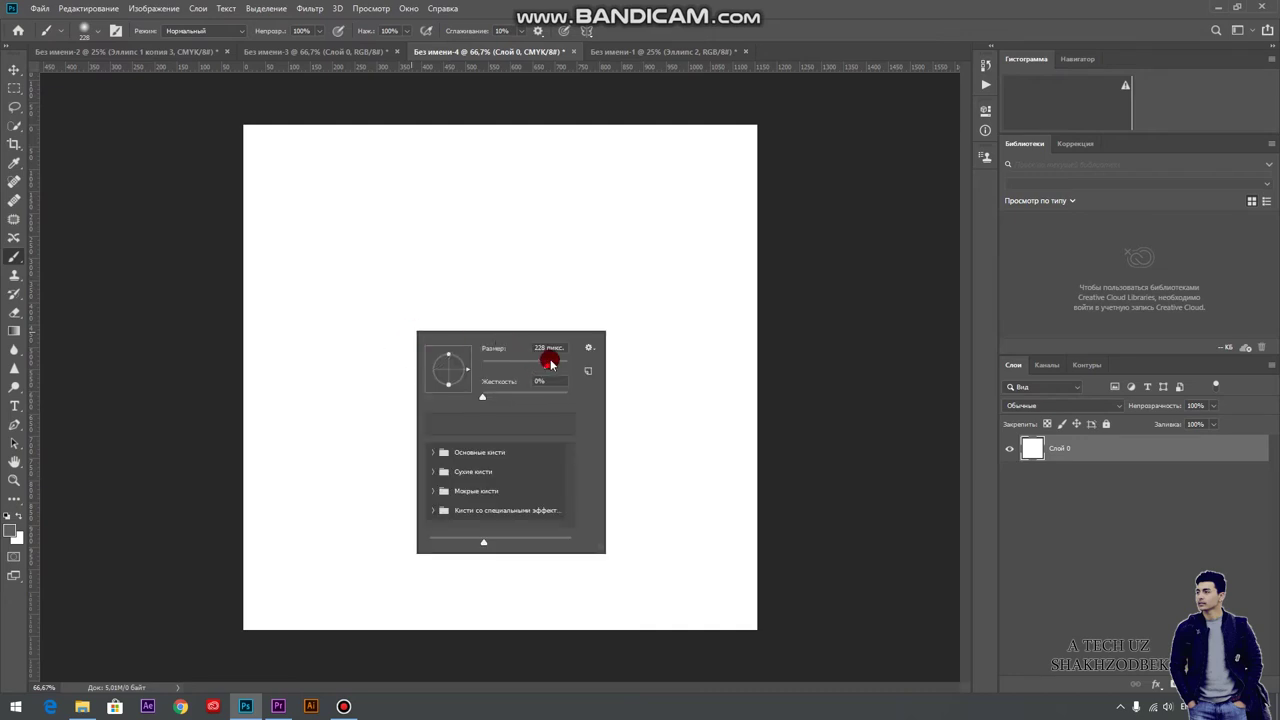
{"action": "left_click", "coordinate": [371, 323]}
{"action": "left_click", "coordinate": [395, 332]}
{"action": "key", "text": "ctrl+z"}
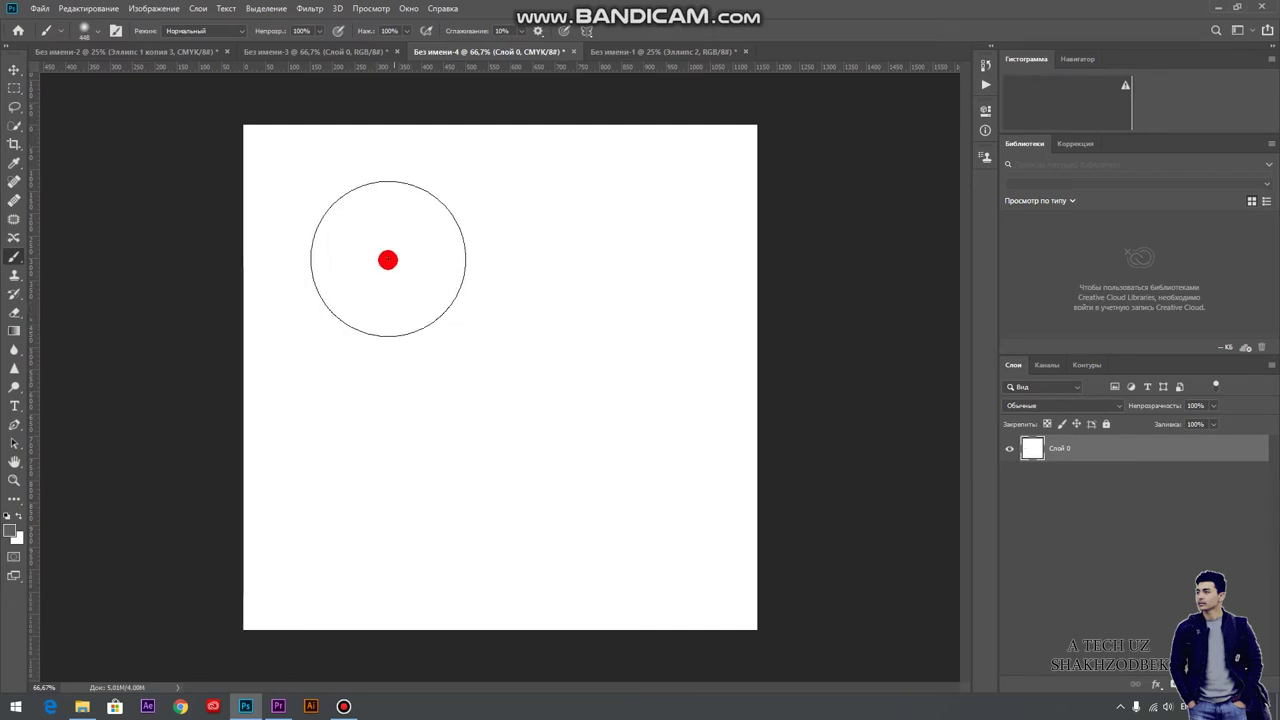
{"action": "right_click", "coordinate": [389, 260]}
{"action": "left_click", "coordinate": [406, 379]}
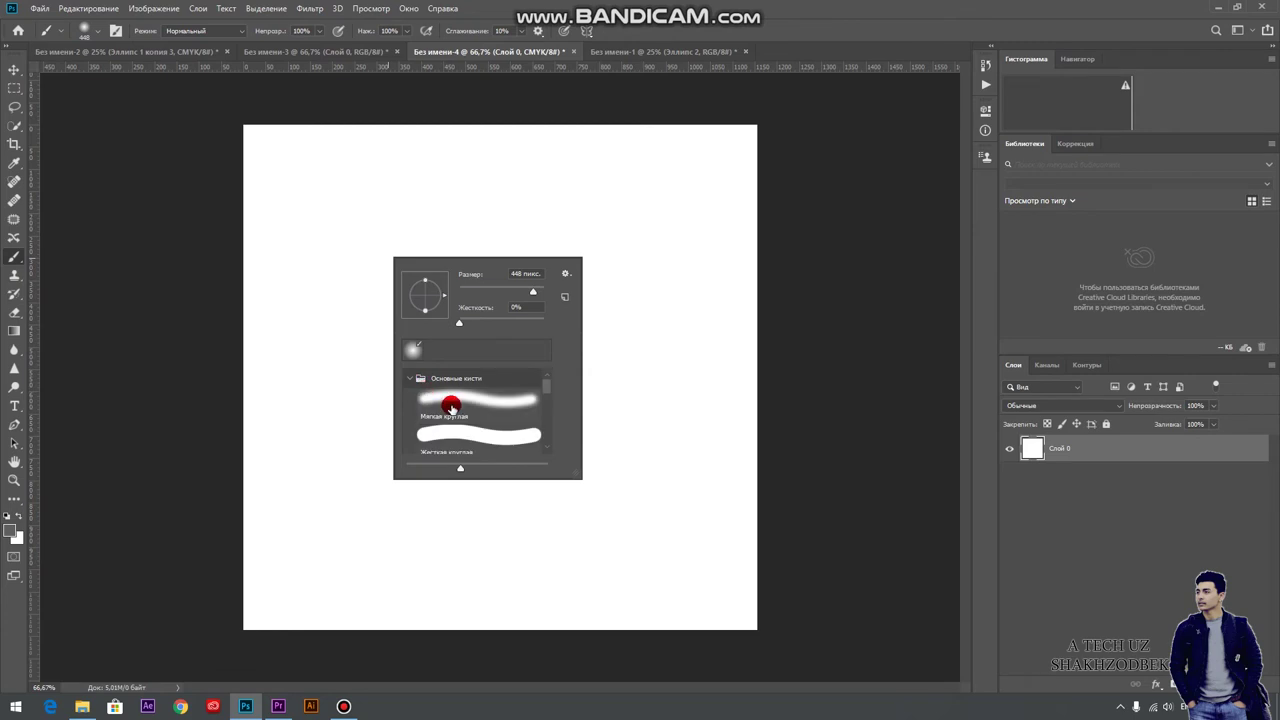
{"action": "left_click", "coordinate": [449, 431]}
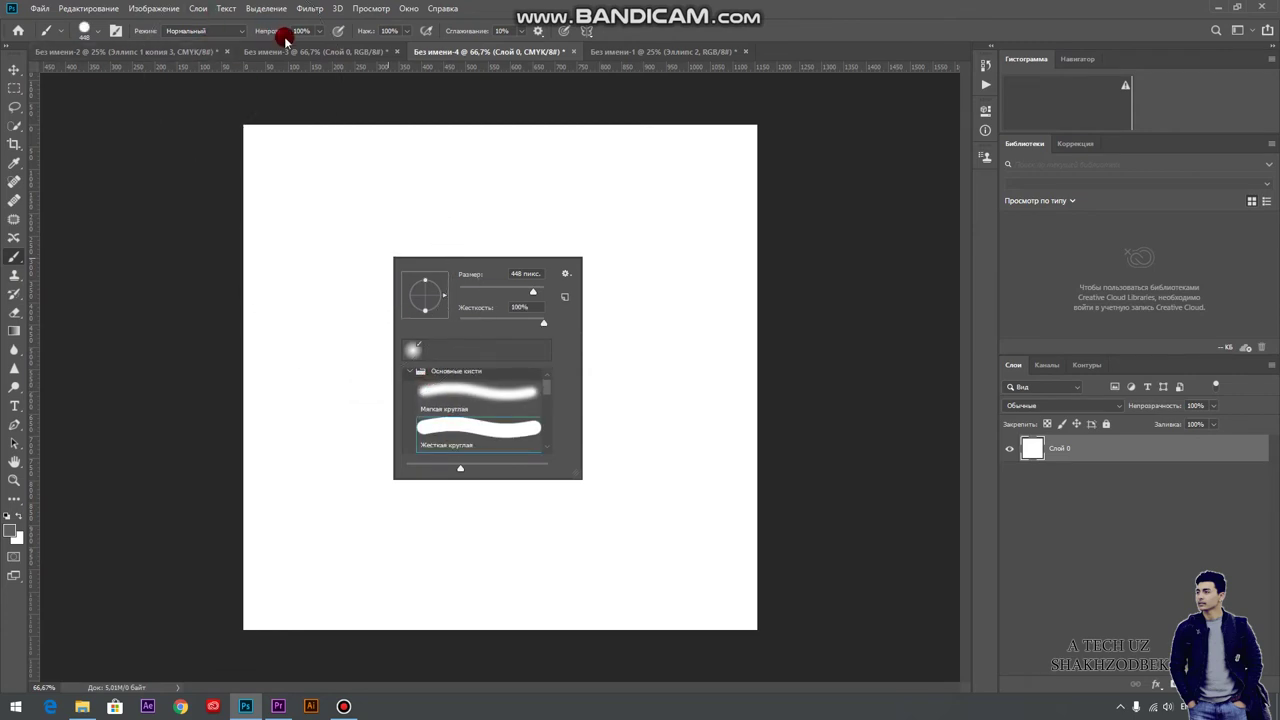
Step: Set the foreground colour to blue 0024ff and paint a single round dab on the CMYK document Без имени-4
{"action": "left_click", "coordinate": [17, 530]}
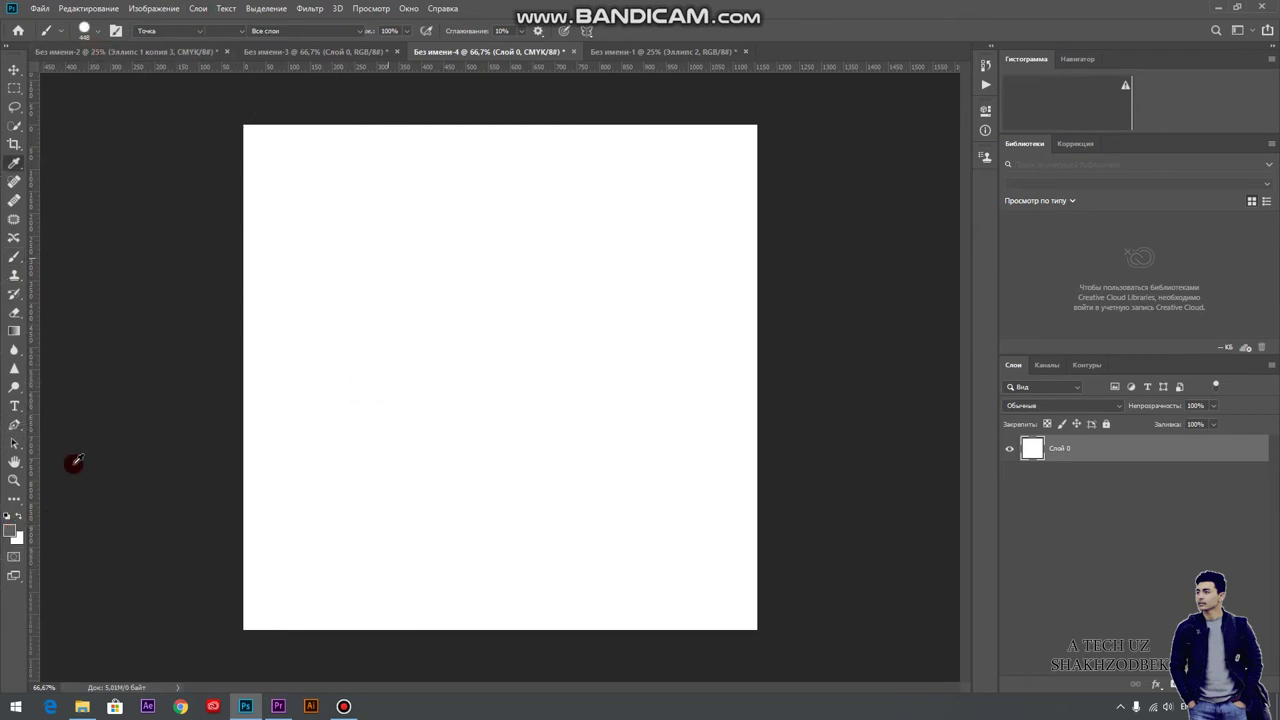
{"action": "left_click_drag", "start_coordinate": [1010, 368], "coordinate": [1009, 345]}
{"action": "left_click", "coordinate": [983, 330]}
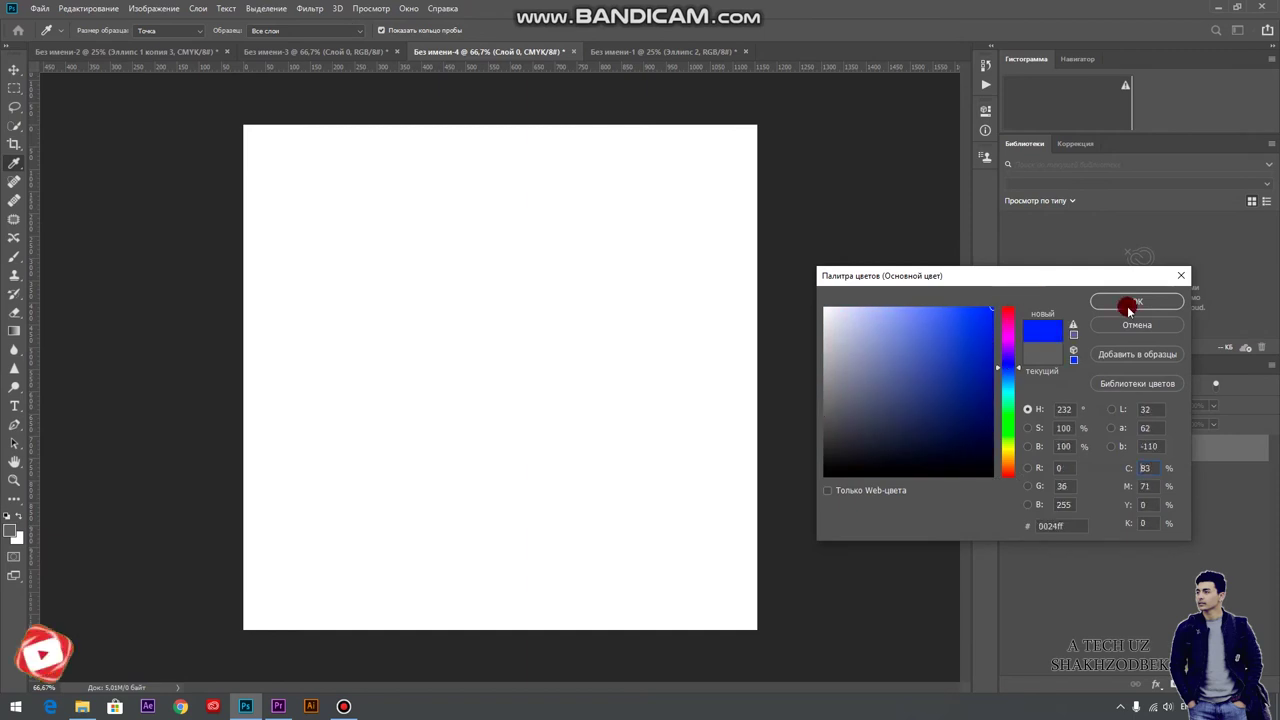
{"action": "left_click", "coordinate": [1137, 301]}
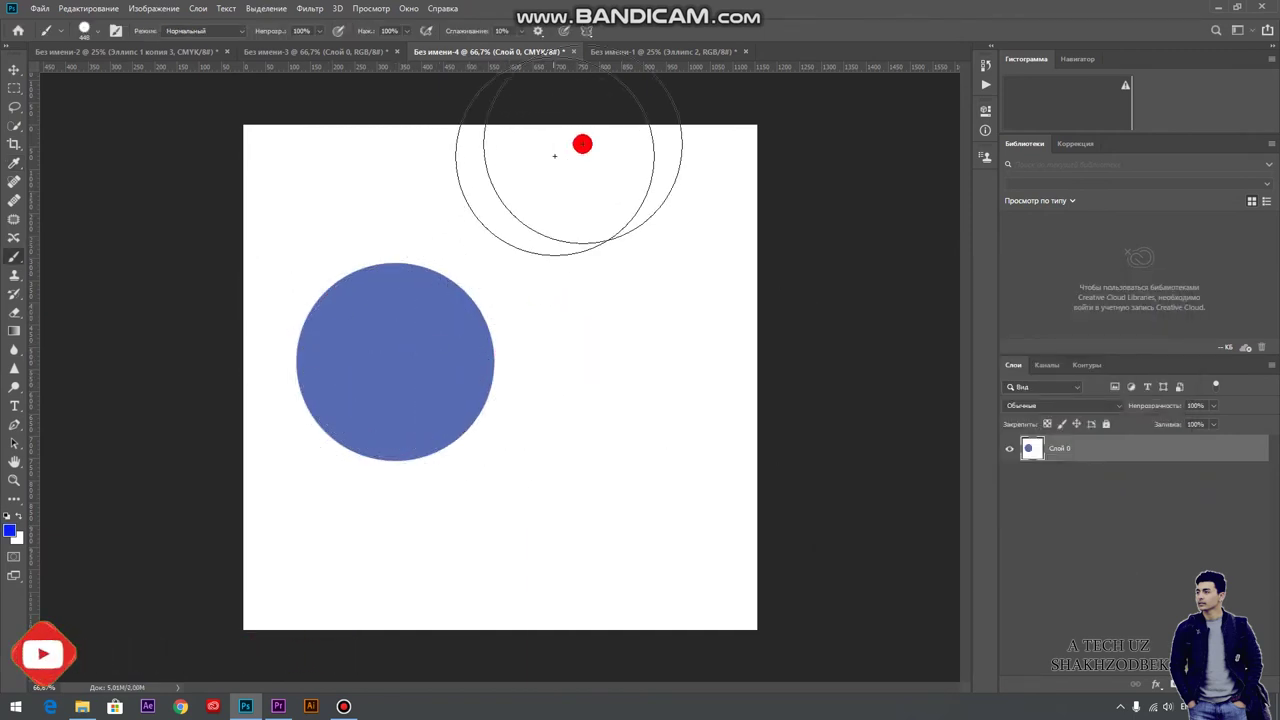
Step: Look at the RGB circles in Без имени-1, and paint a single blue dab near the centre of the RGB document Без имени-3
{"action": "left_click", "coordinate": [641, 53]}
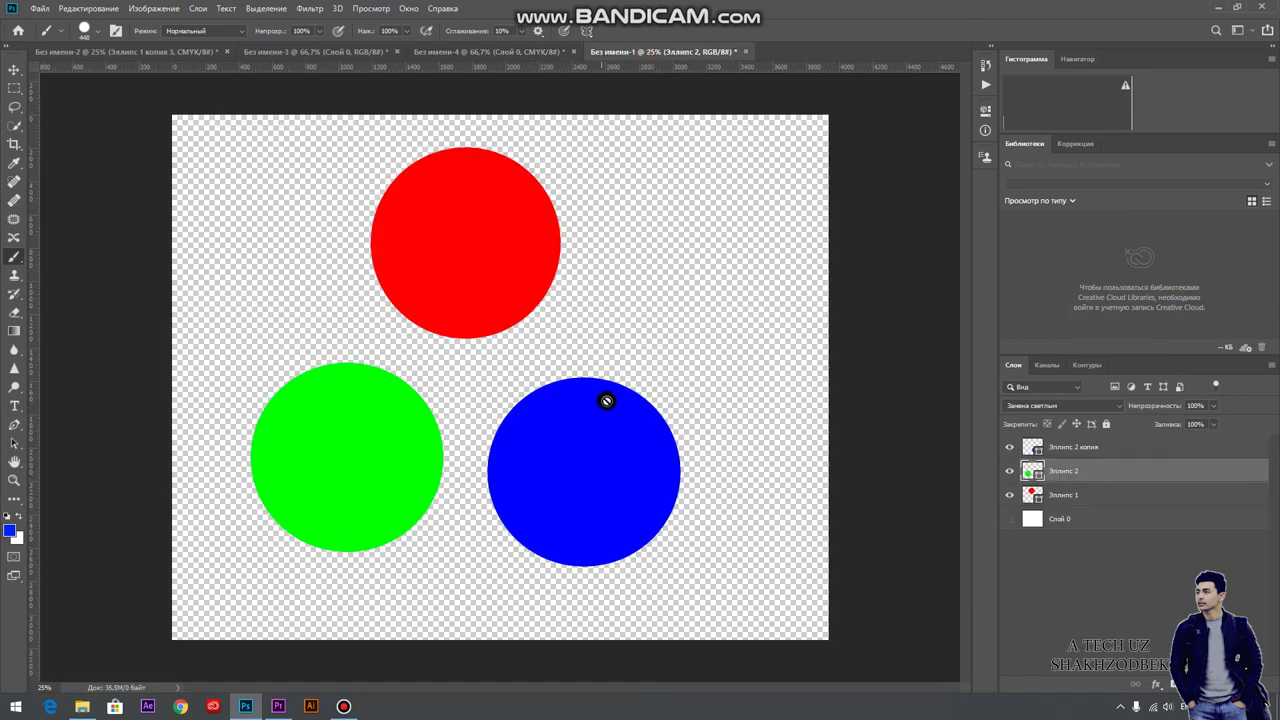
{"action": "left_click", "coordinate": [312, 52]}
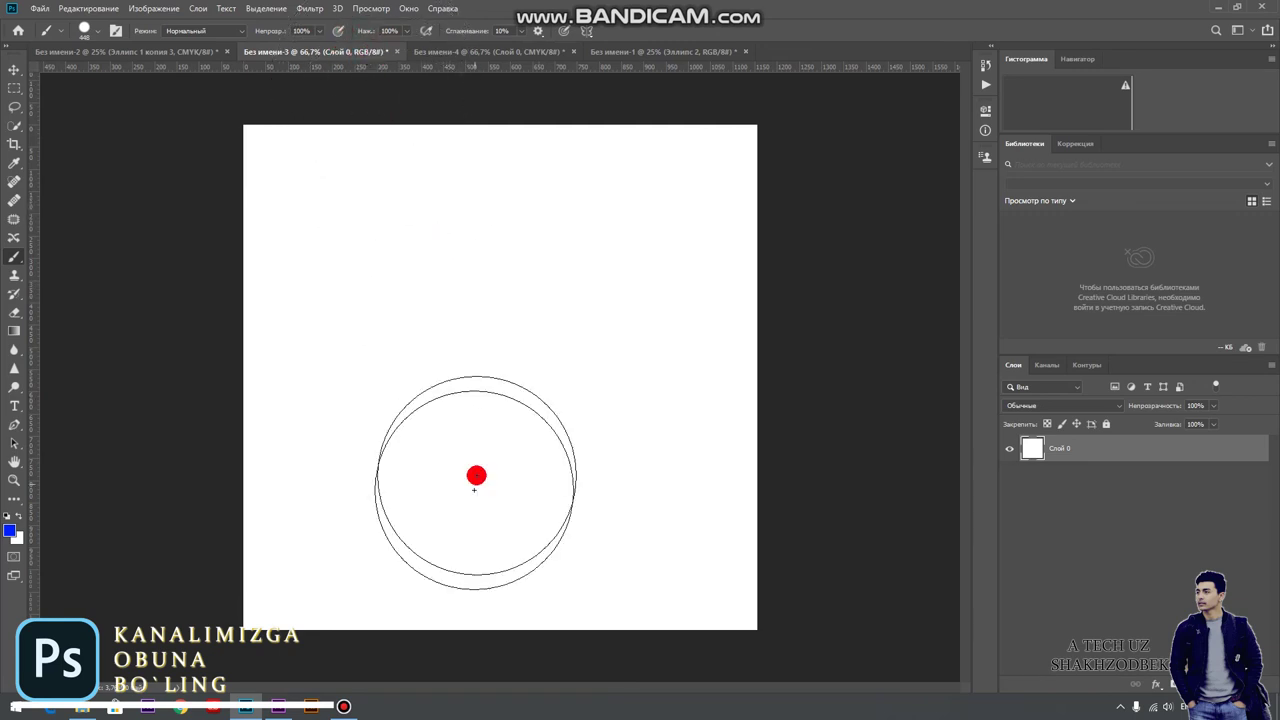
{"action": "left_click", "coordinate": [477, 355]}
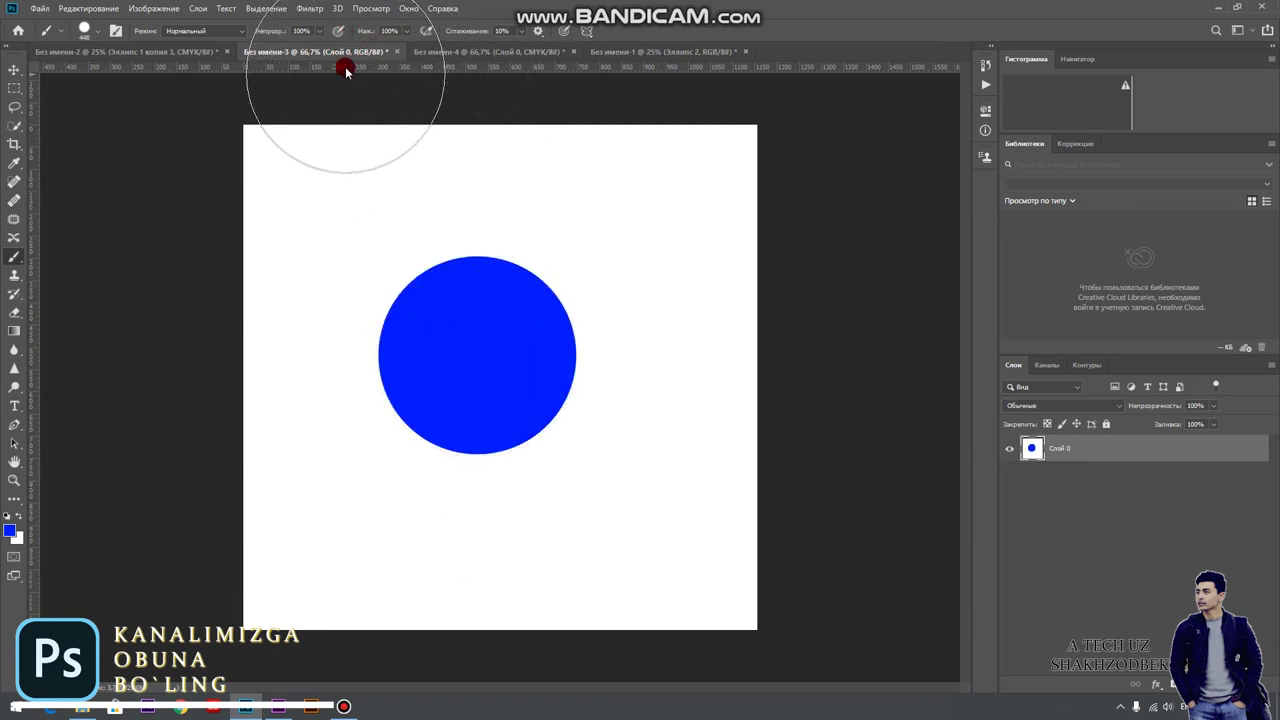
Step: Float Без имени-3, Без имени-1 and Без имени-4, put Без имени-1 out of view, and arrange Без имени-3 and Без имени-4 side by side
{"action": "left_click_drag", "start_coordinate": [330, 51], "coordinate": [329, 103]}
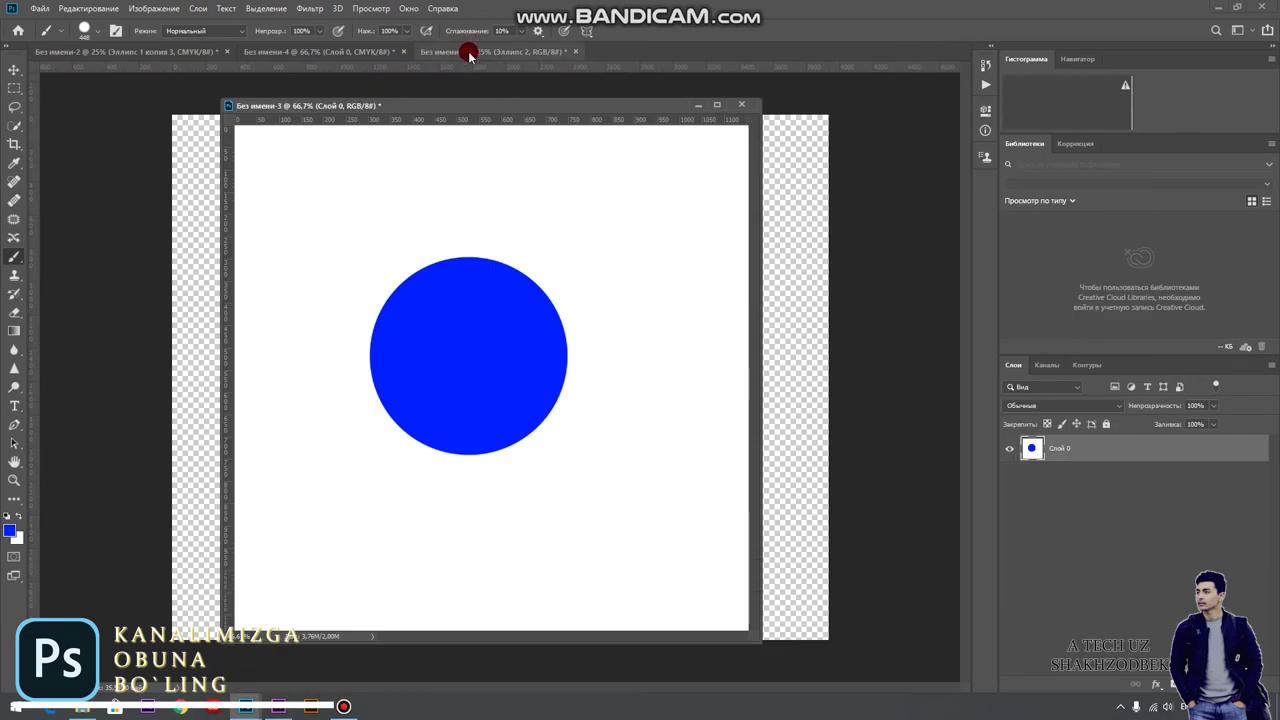
{"action": "left_click_drag", "start_coordinate": [460, 55], "coordinate": [500, 129]}
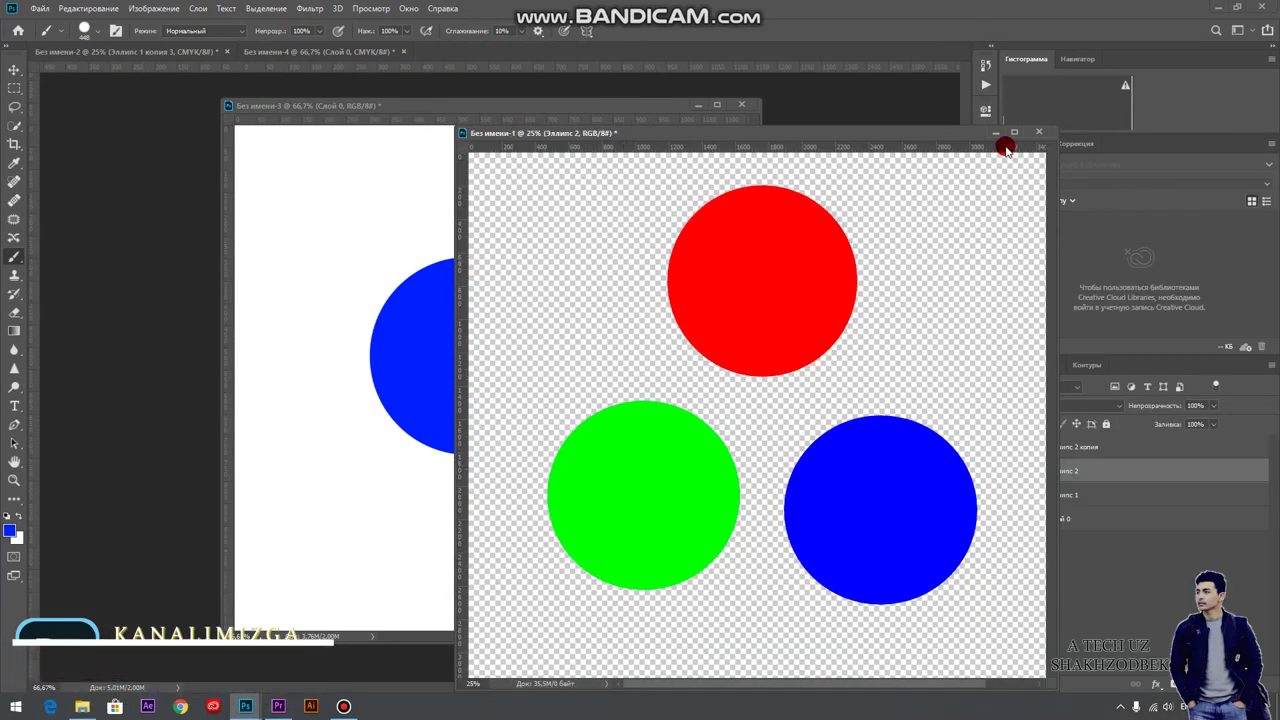
{"action": "left_click", "coordinate": [1014, 131]}
{"action": "left_click_drag", "start_coordinate": [314, 54], "coordinate": [680, 109]}
{"action": "mouse_move", "coordinate": [434, 114]}
{"action": "left_mouse_down"}
{"action": "mouse_move", "coordinate": [257, 94]}
{"action": "mouse_move", "coordinate": [266, 103]}
{"action": "left_mouse_up"}
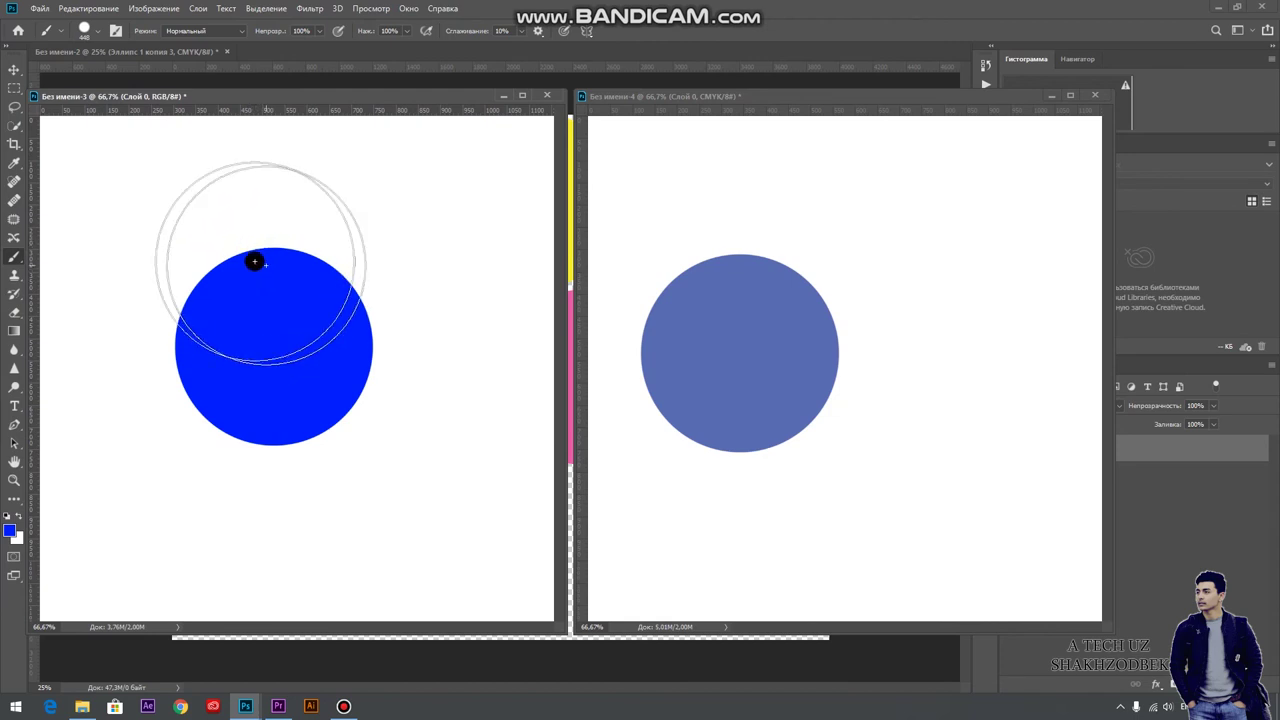
{"action": "left_click_drag", "start_coordinate": [377, 326], "coordinate": [872, 300]}
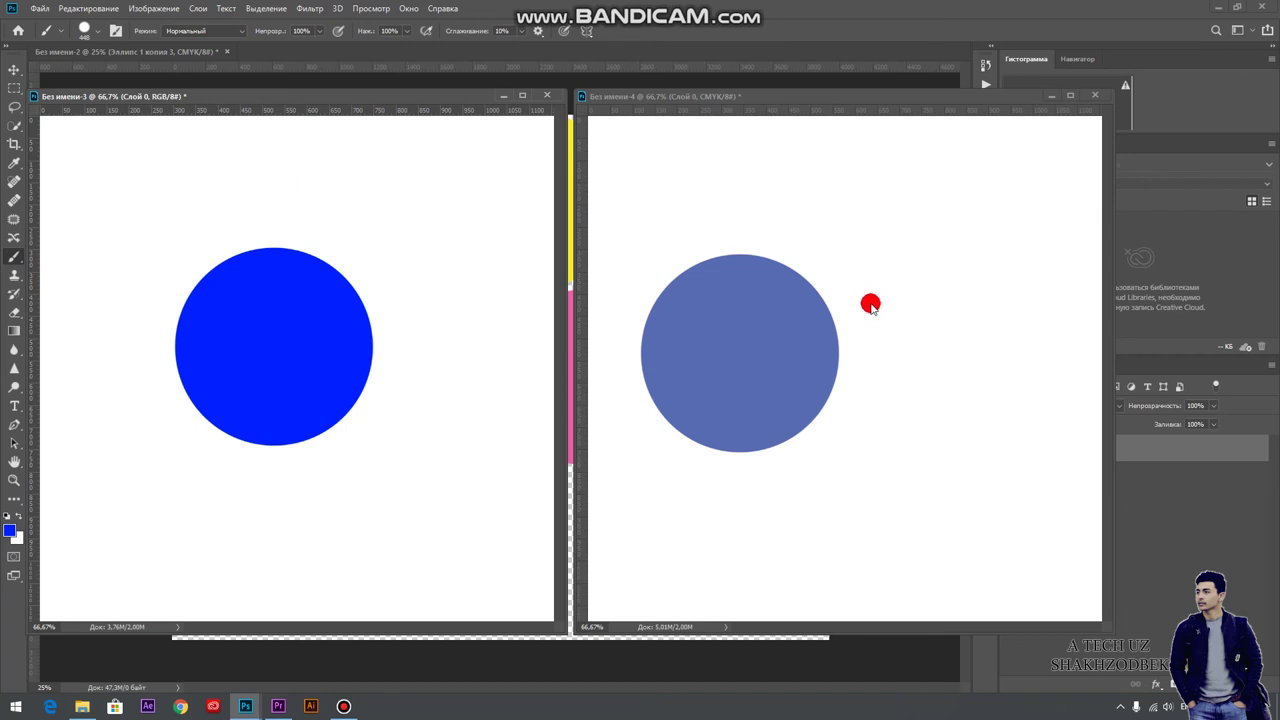
Step: Shift Слой 0 in Без имени-4 slightly up and left with the Move tool, and lower both floating document windows a little
{"action": "left_click", "coordinate": [786, 327]}
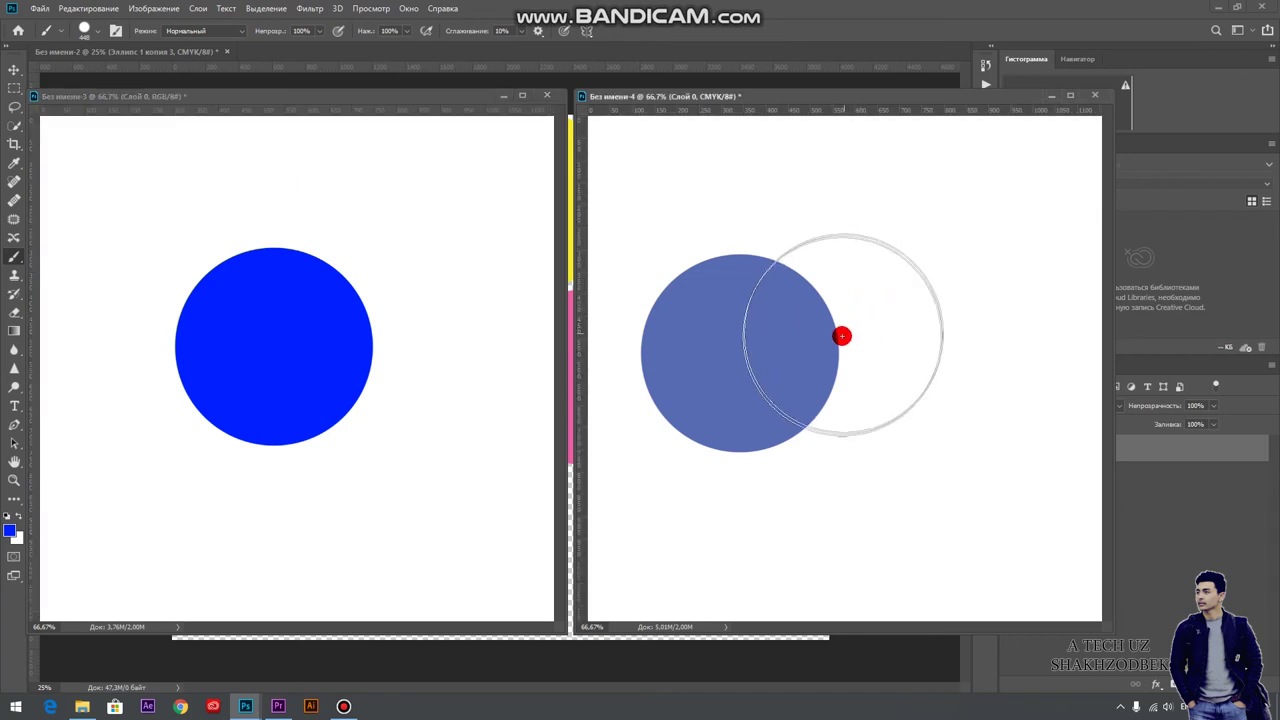
{"action": "left_click", "coordinate": [13, 70]}
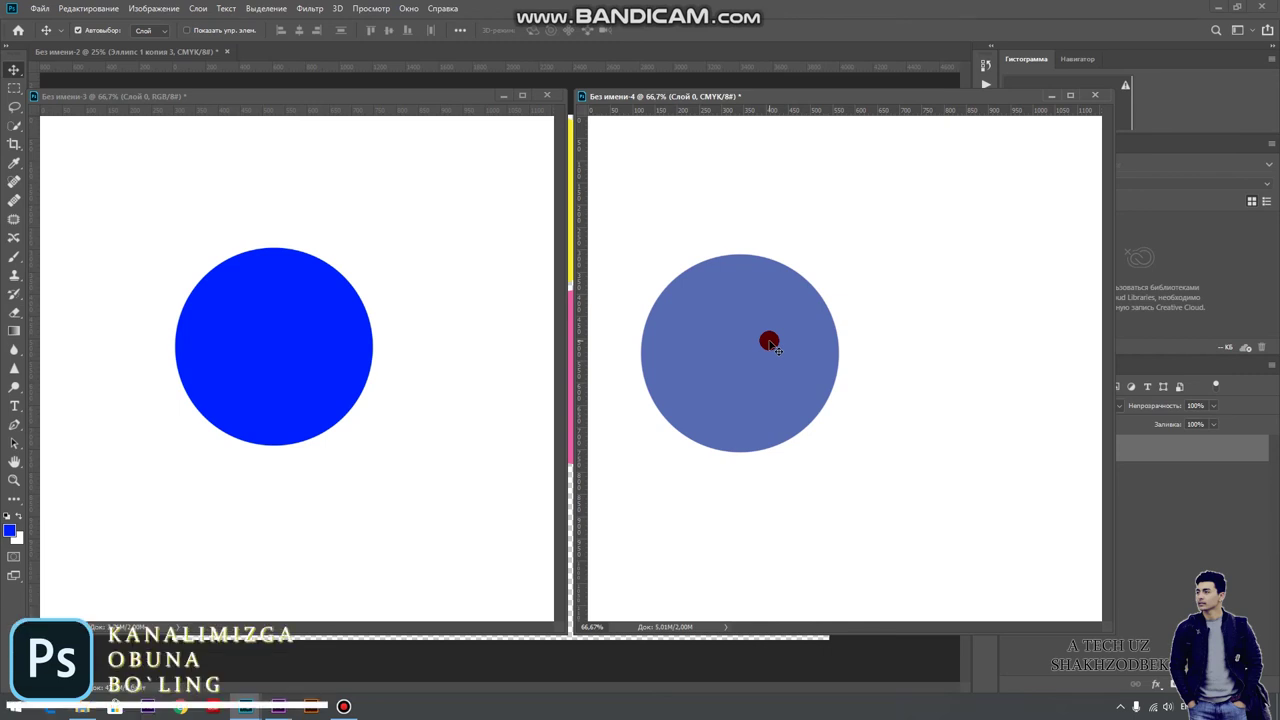
{"action": "mouse_move", "coordinate": [770, 343]}
{"action": "left_mouse_down"}
{"action": "mouse_move", "coordinate": [900, 346]}
{"action": "mouse_move", "coordinate": [809, 326]}
{"action": "mouse_move", "coordinate": [750, 347]}
{"action": "left_mouse_up"}
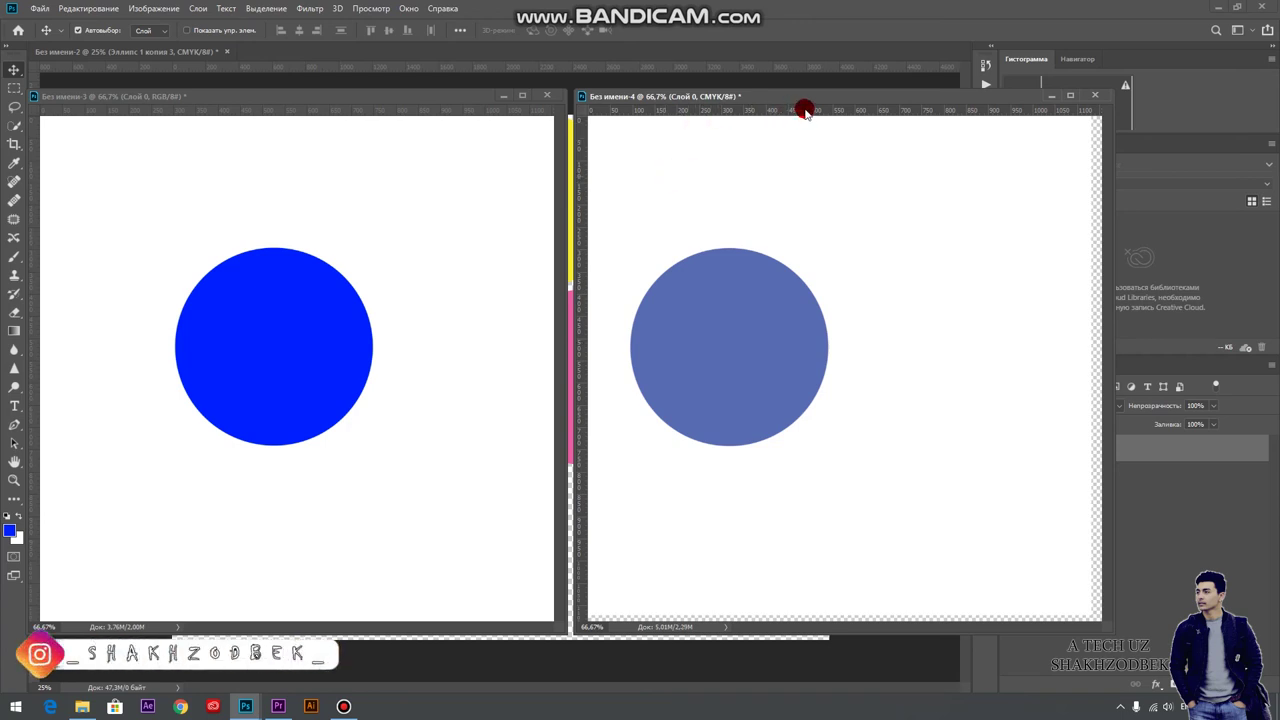
{"action": "left_click_drag", "start_coordinate": [804, 100], "coordinate": [814, 114]}
{"action": "left_click_drag", "start_coordinate": [503, 103], "coordinate": [482, 116]}
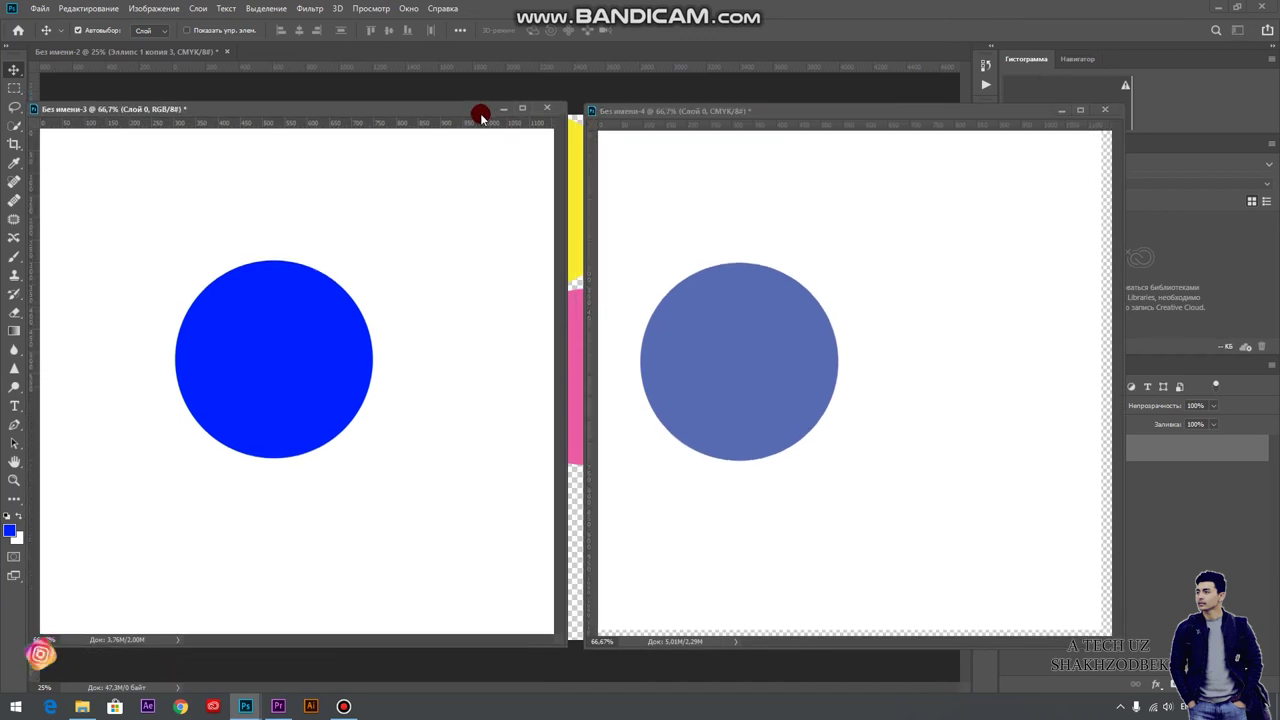